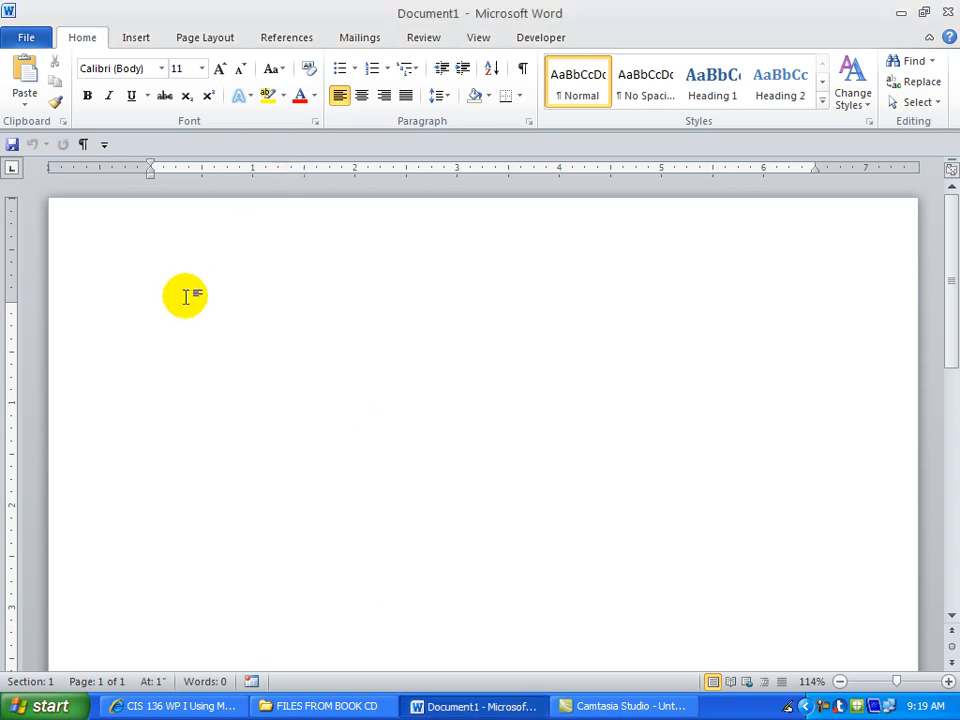
Type the recipient's name on the first line, leaving no empty paragraph below it.
type("Mr. John Jones")
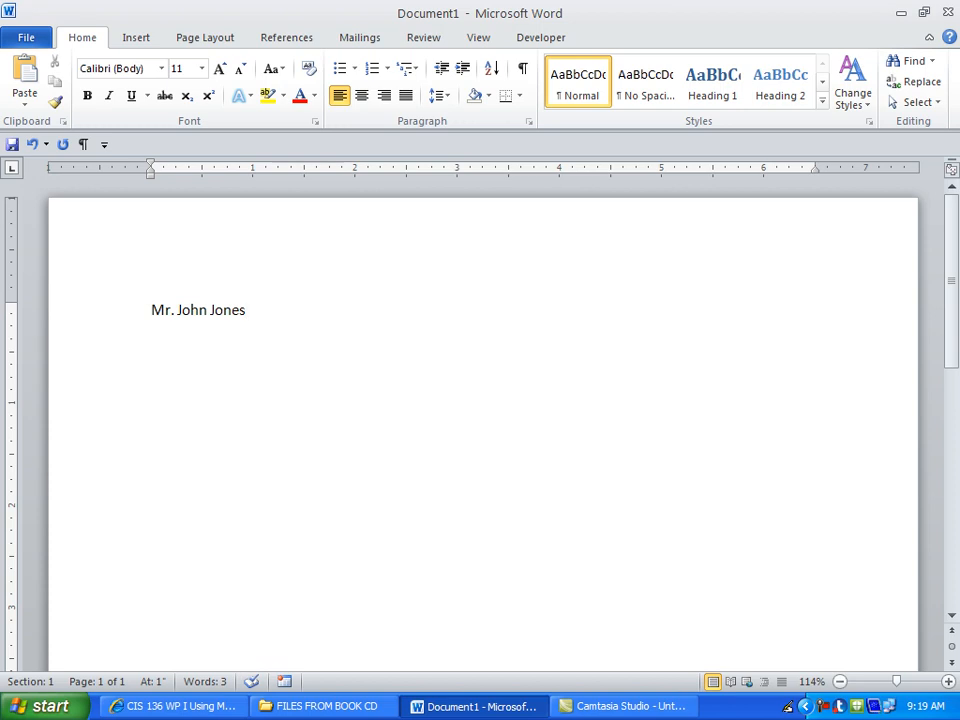
key("Return")
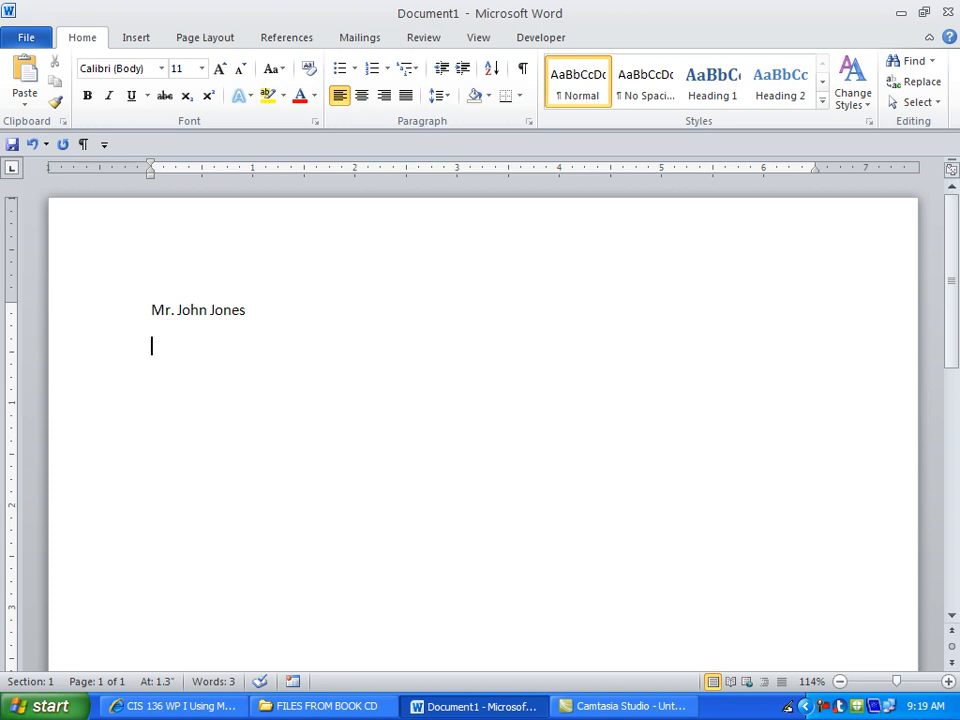
left_click(527, 123)
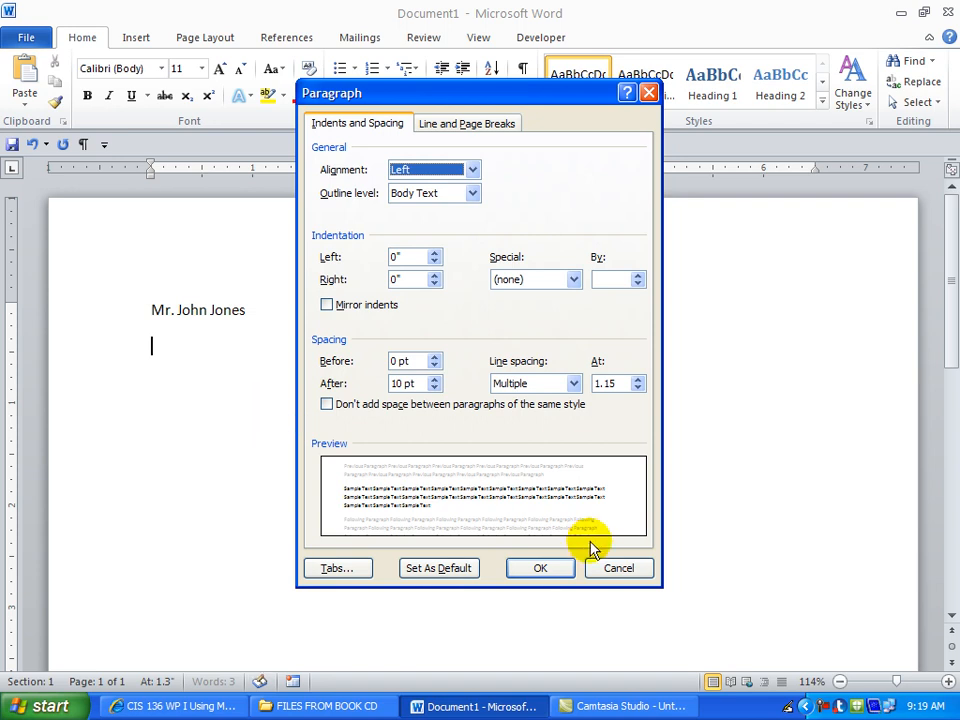
left_click(607, 568)
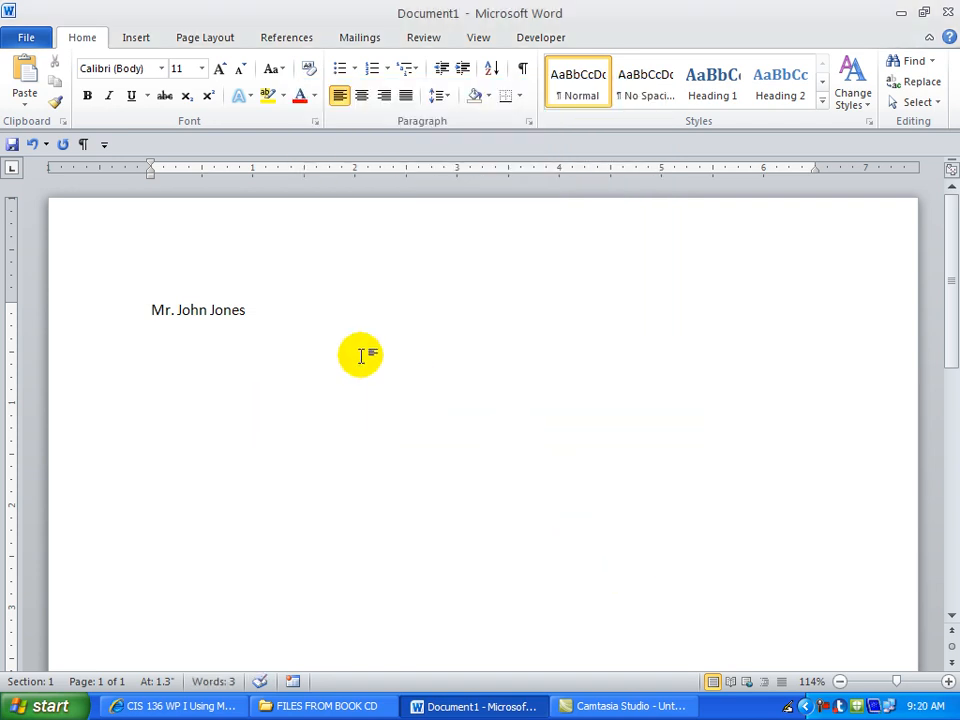
key("BackSpace")
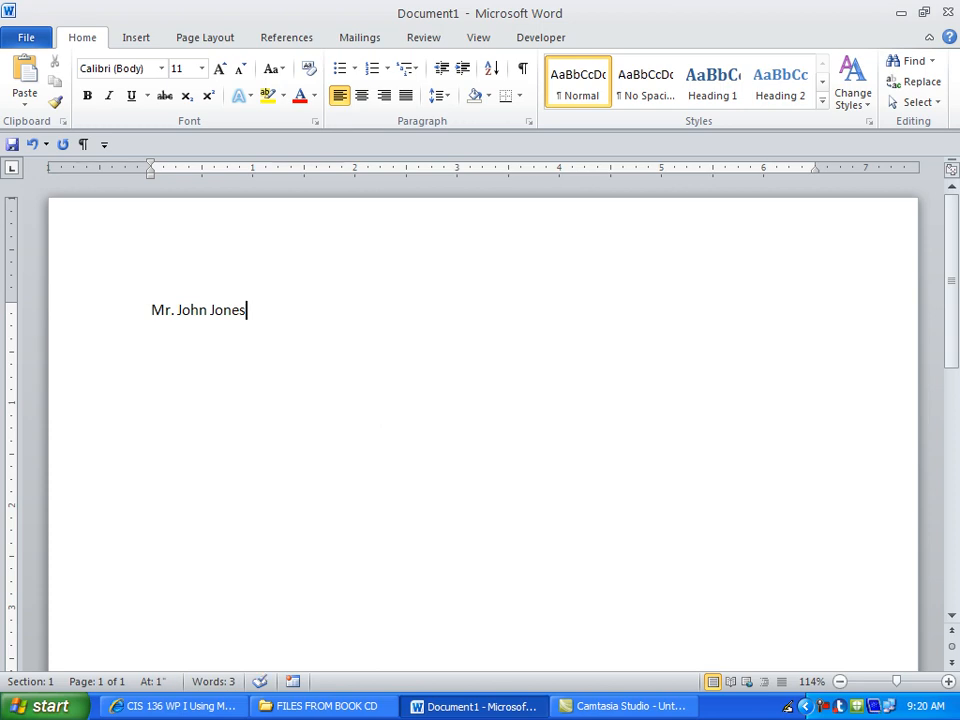
Add the street line and the city, state and ZIP line beneath the name as tight line breaks.
key("Return")
type("123")
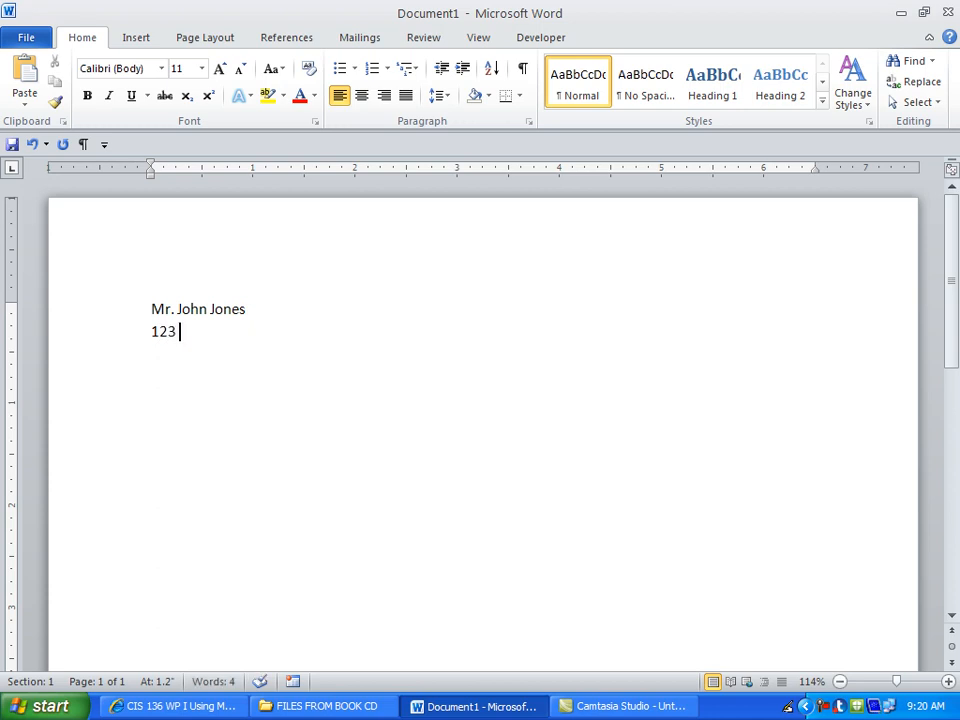
type(" Easy Street")
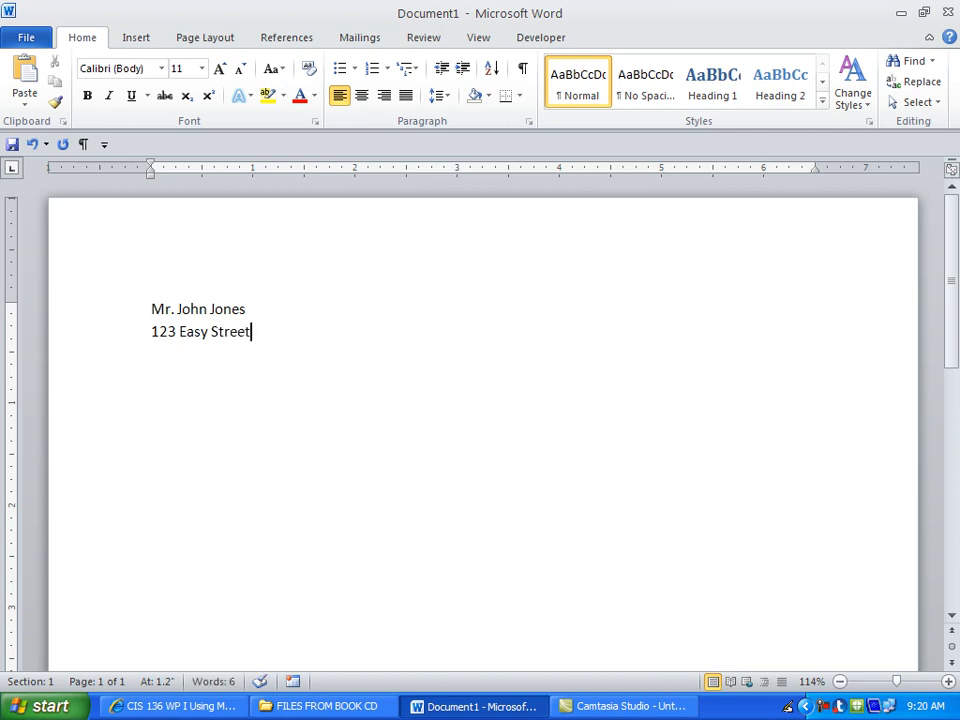
key("Return")
type("Olympia, WA 98512")
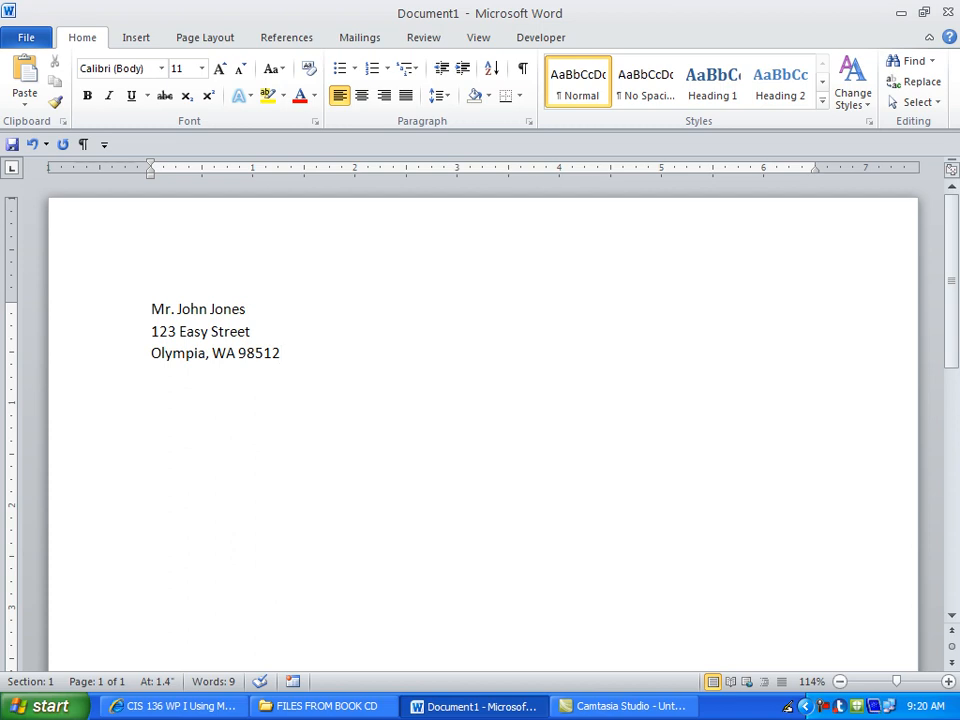
Add the salutation to the recipient and the body line 'This is my first paragraph.'.
key("Return")
type("D")
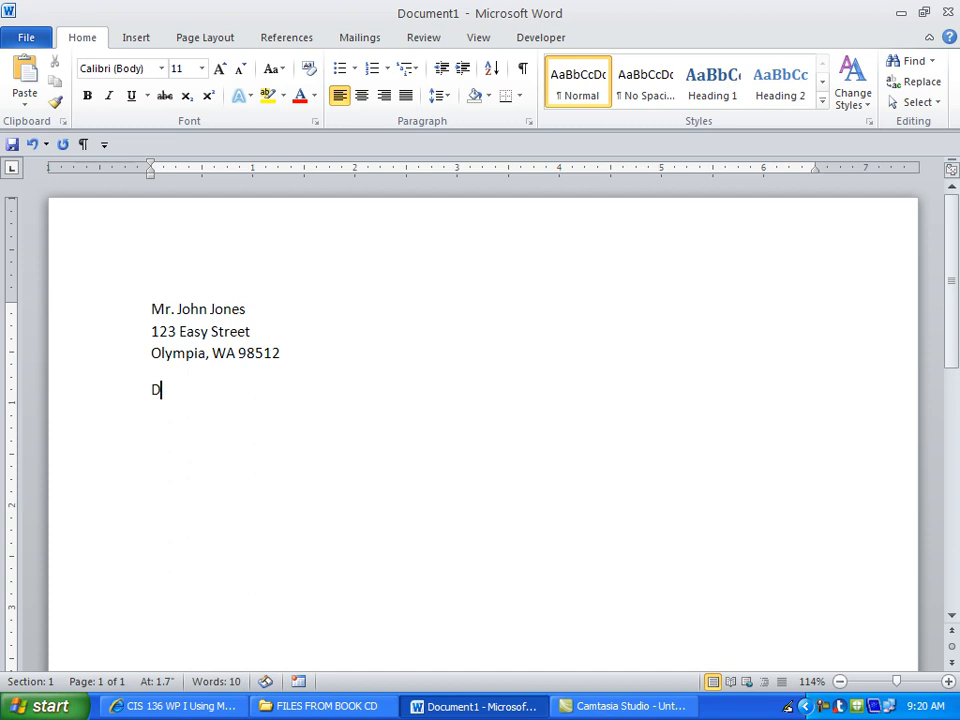
type("ear Mr. Jones")
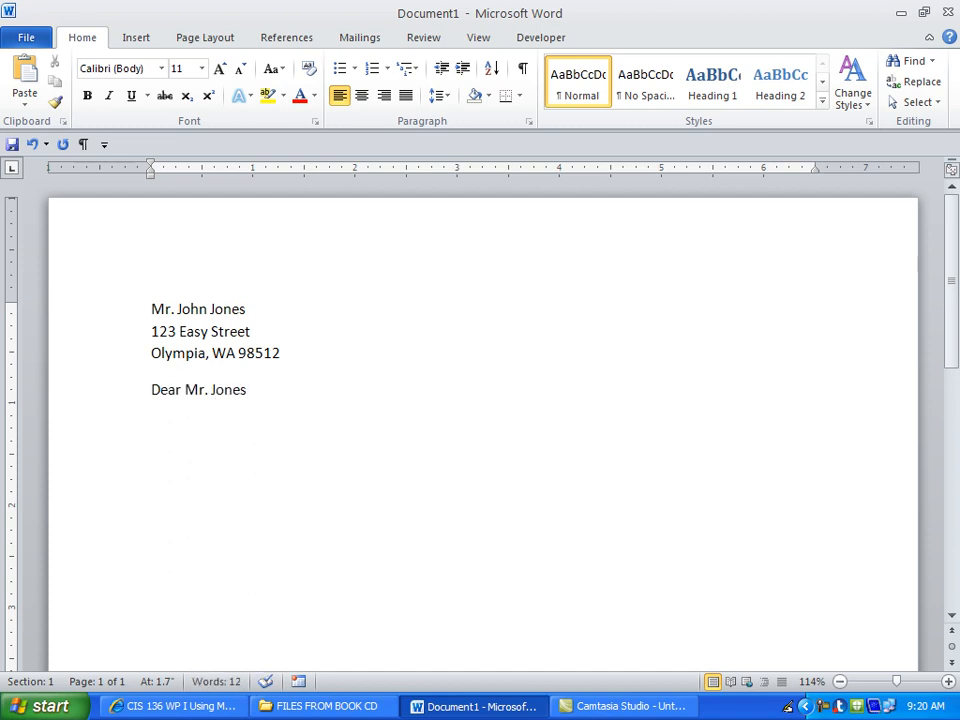
key("Return")
type("This is my first paragraph.")
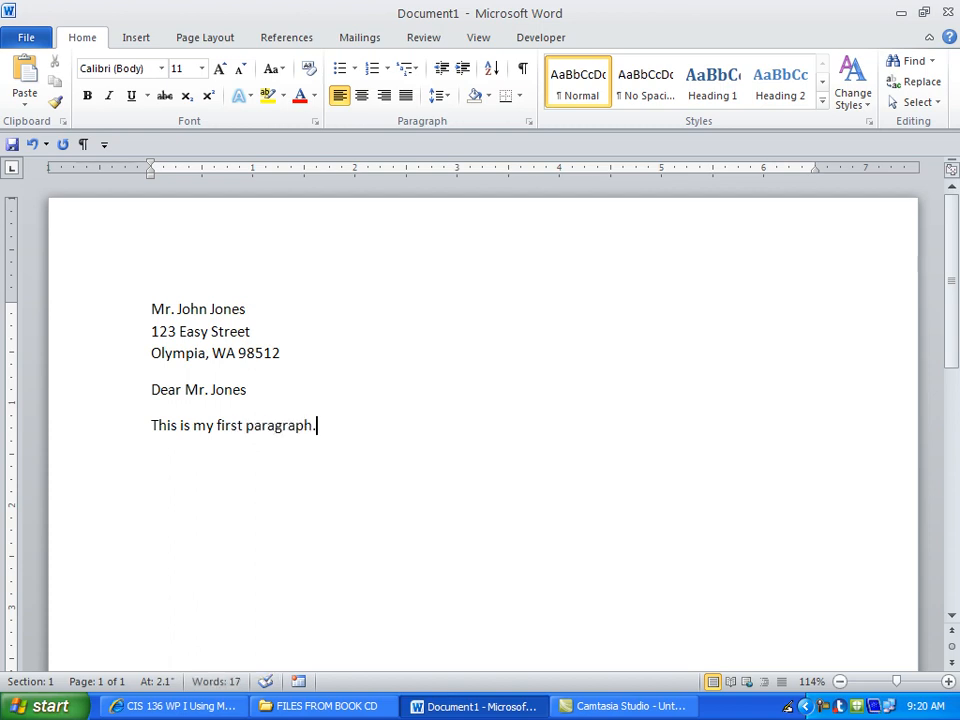
Add the closing 'Sincerely yours,' and the sender's name, then show formatting marks.
key("Return")
type("Sincer")
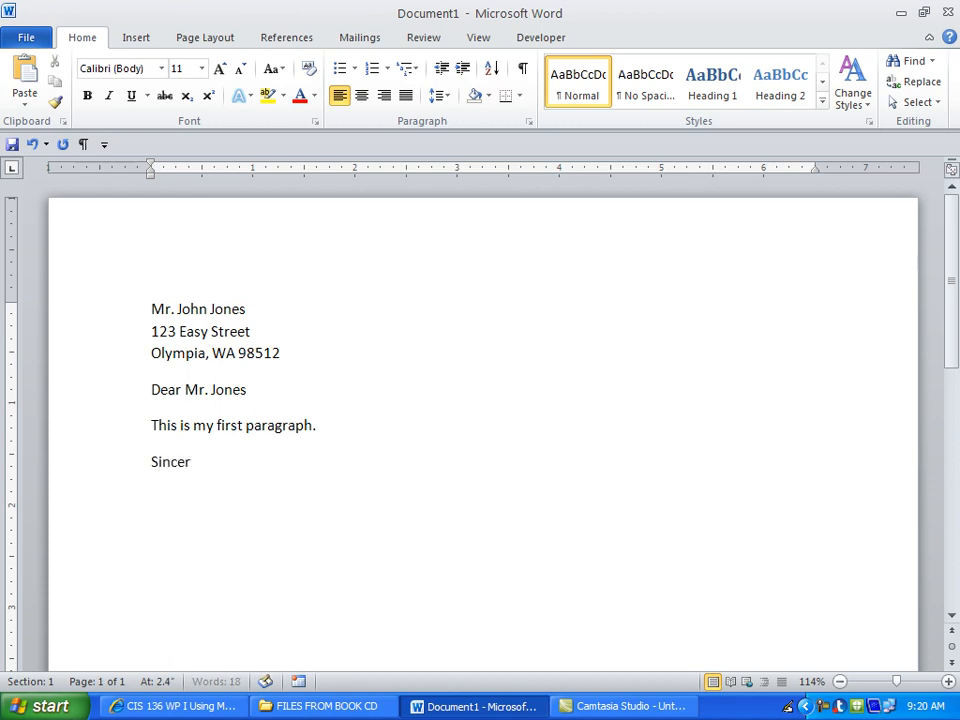
type("ely yours,")
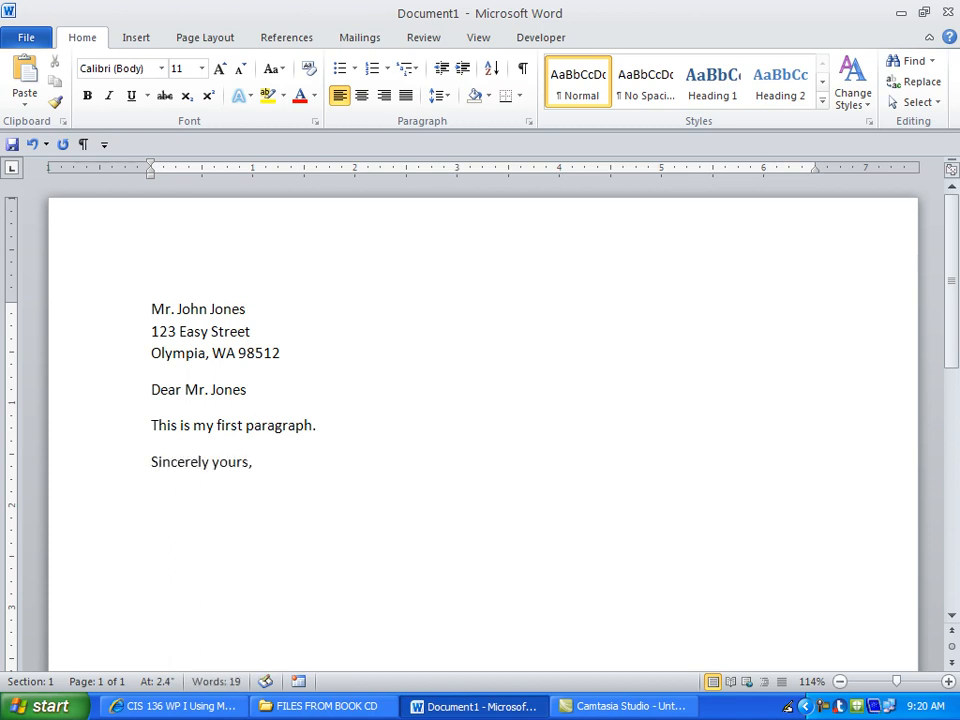
key("Return")
key("Return")
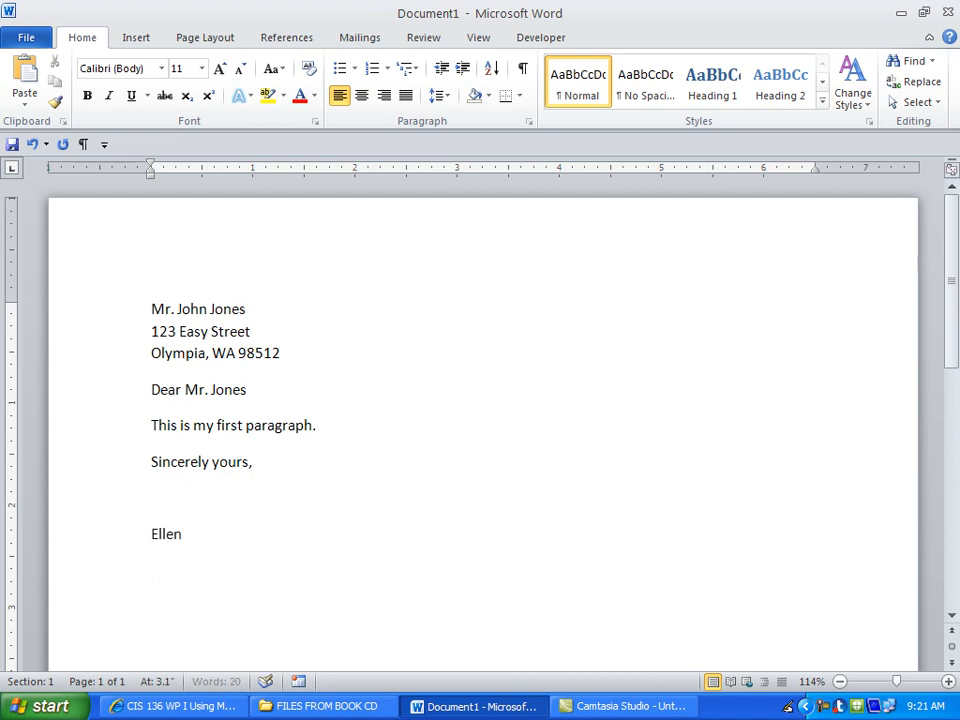
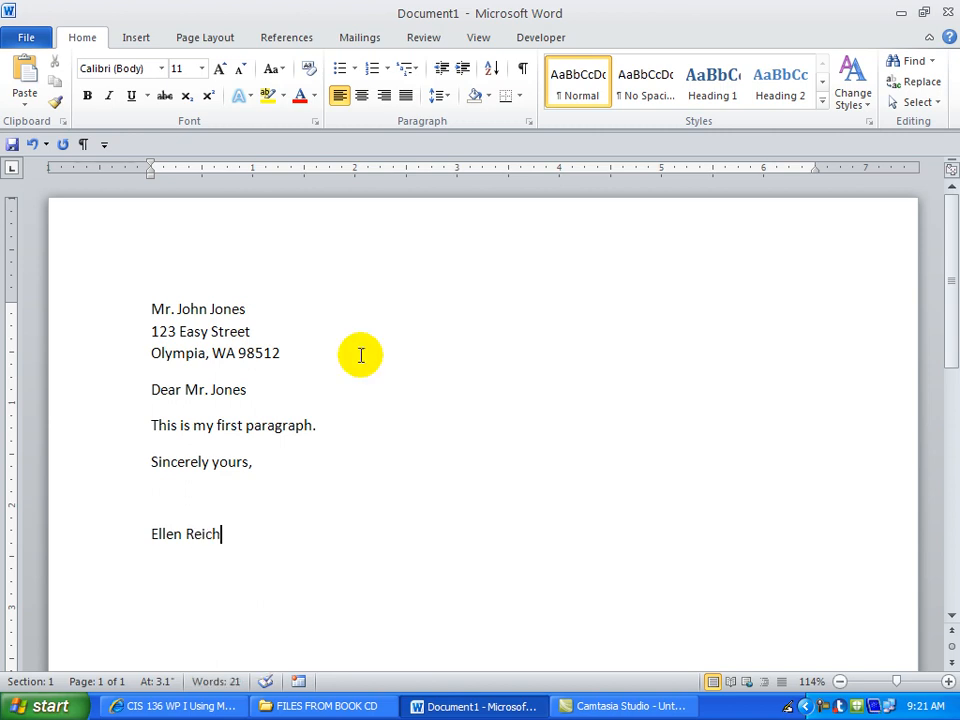
left_click(522, 70)
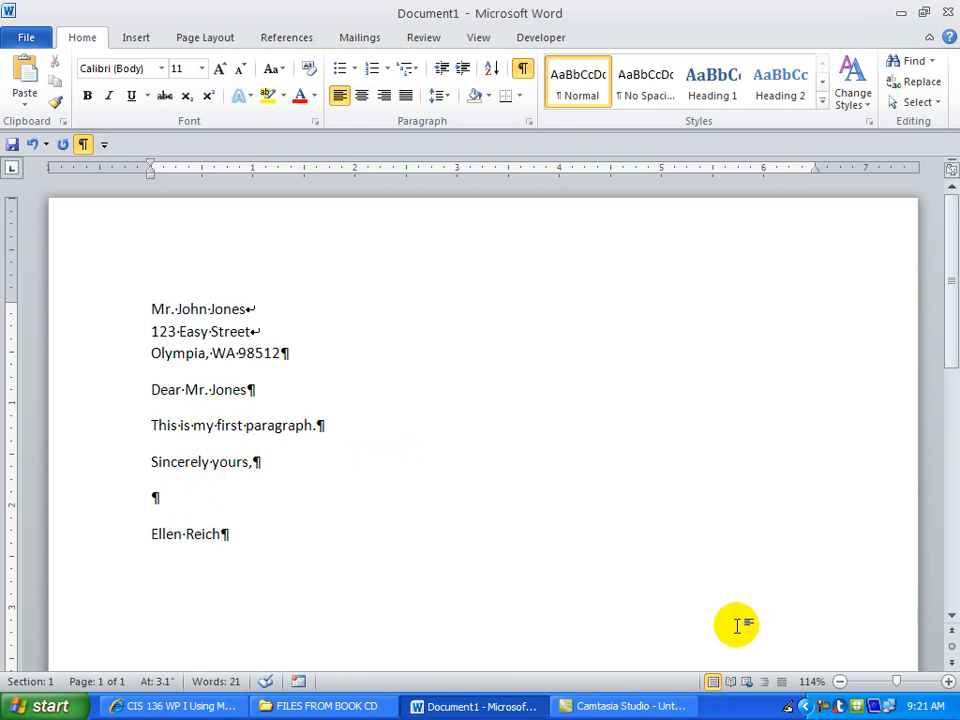
Zoom in on the finished letter, then create a new blank document, Document2.
left_click(948, 681)
left_click(948, 681)
left_click(948, 681)
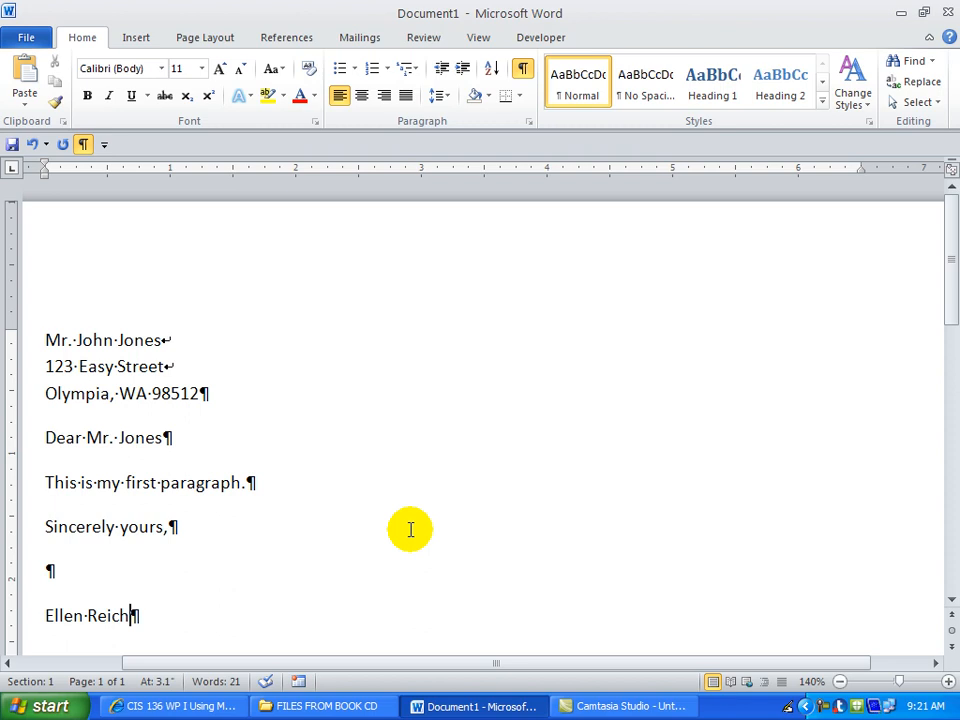
key("ctrl+n")
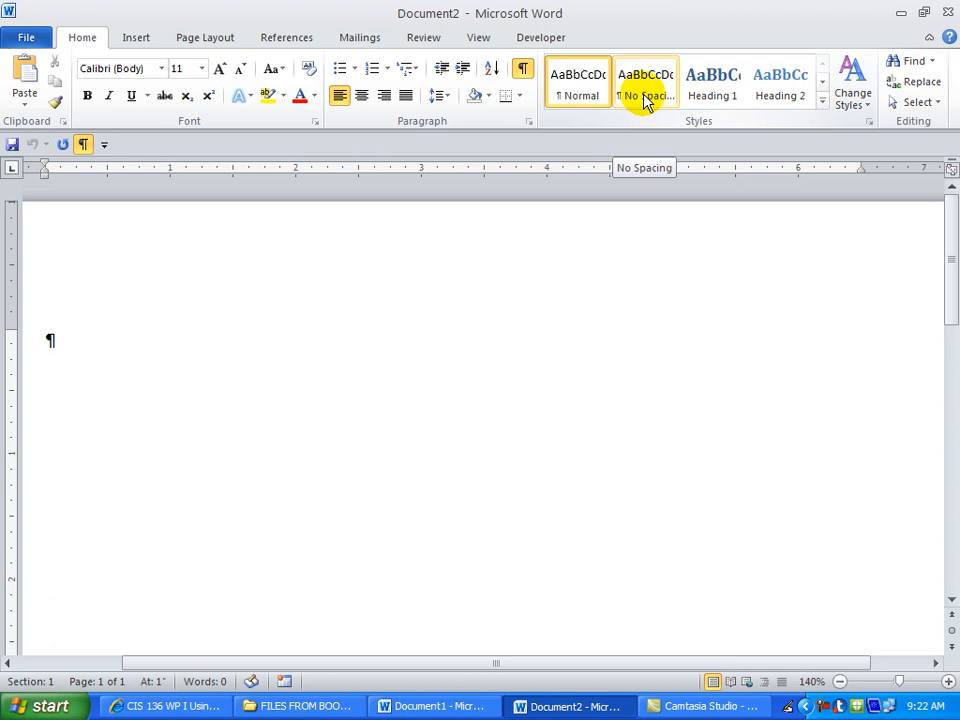
left_click(159, 69)
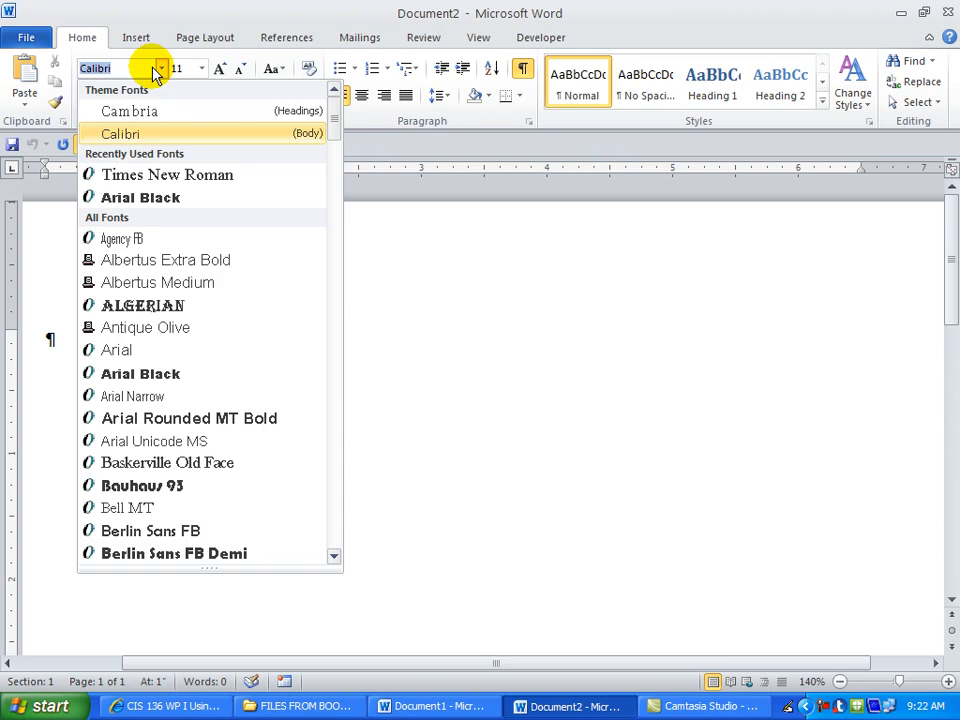
left_click(122, 176)
left_click(201, 69)
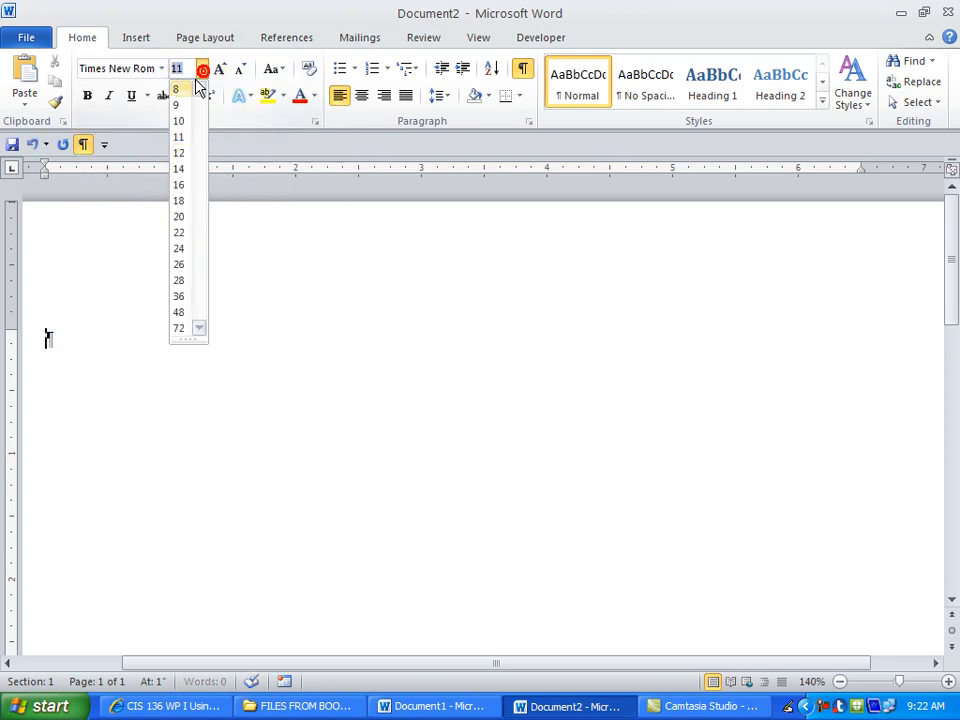
left_click(177, 152)
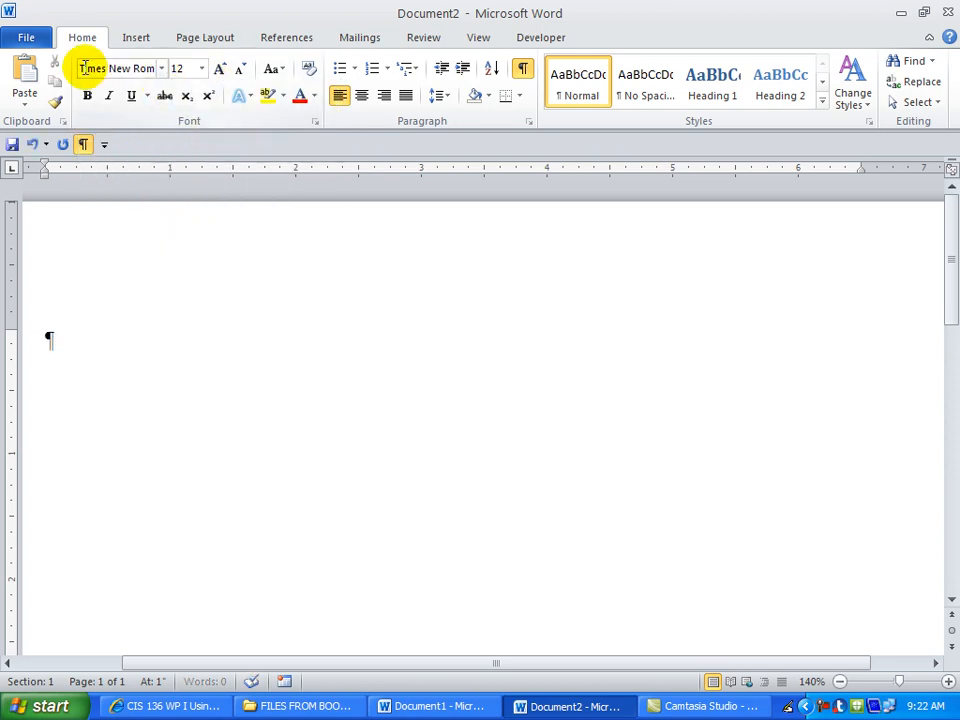
left_click(652, 103)
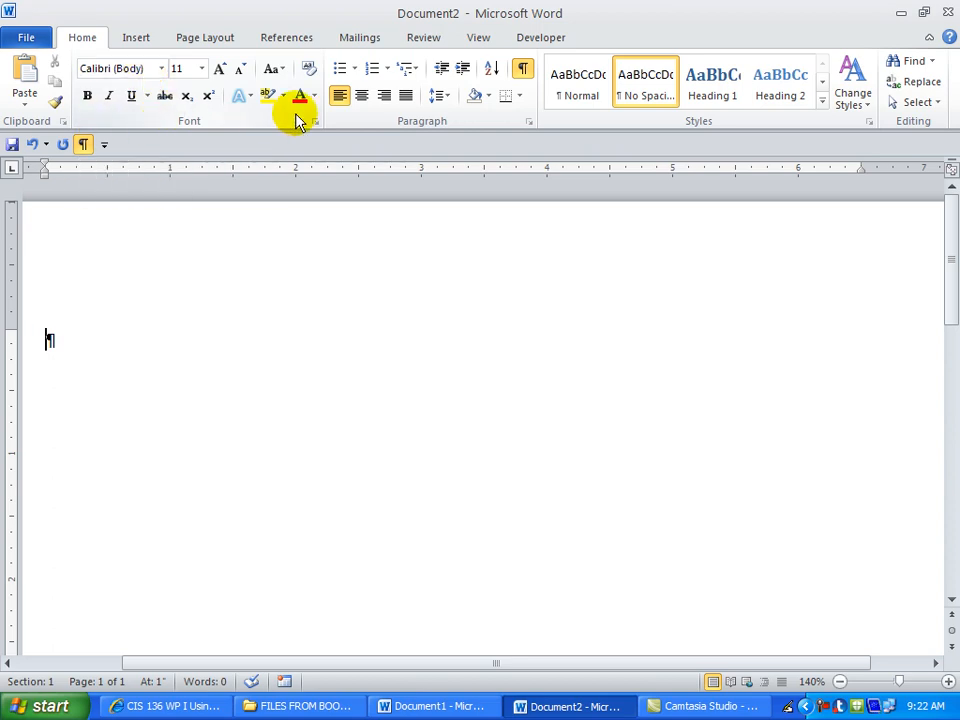
left_click(32, 145)
left_click(31, 146)
left_click(32, 145)
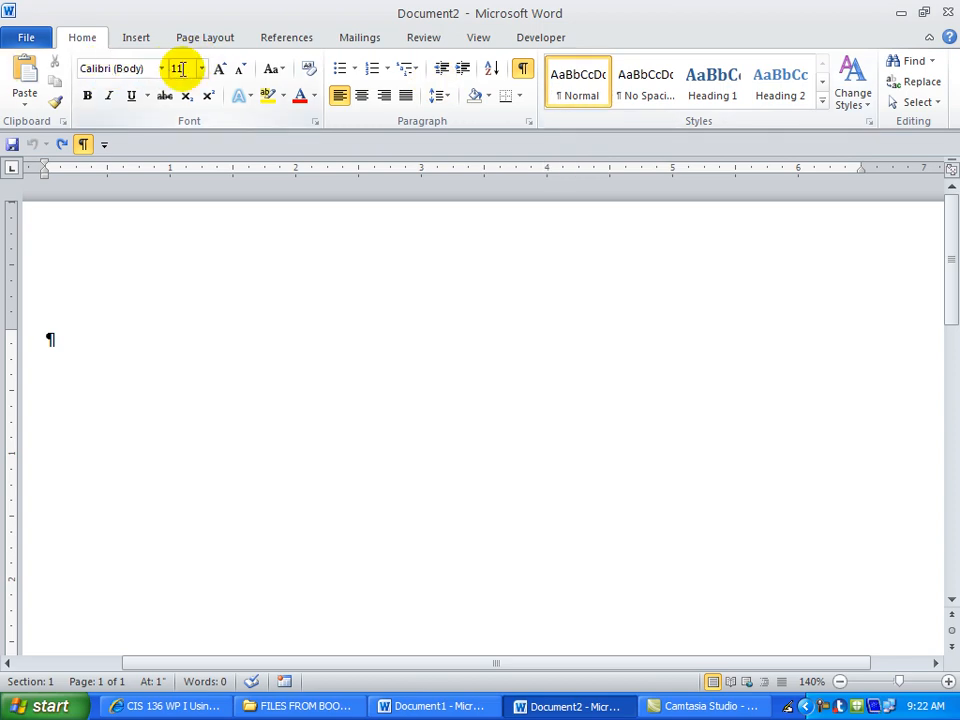
Apply the No Spacing style and set the font to 12-pt Times New Roman.
left_click(646, 95)
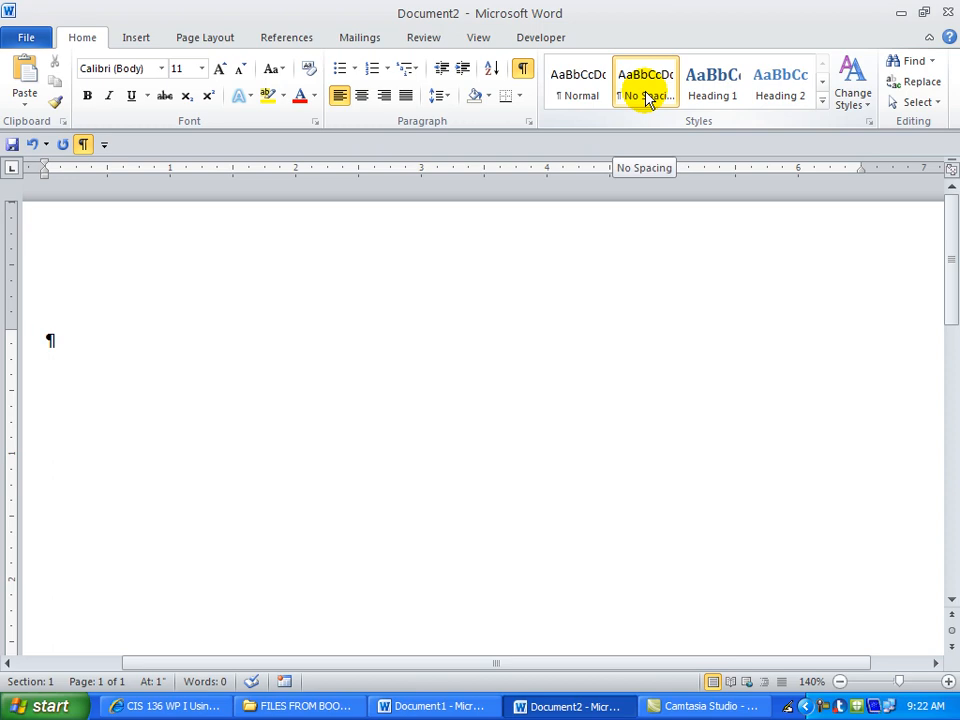
left_click(528, 121)
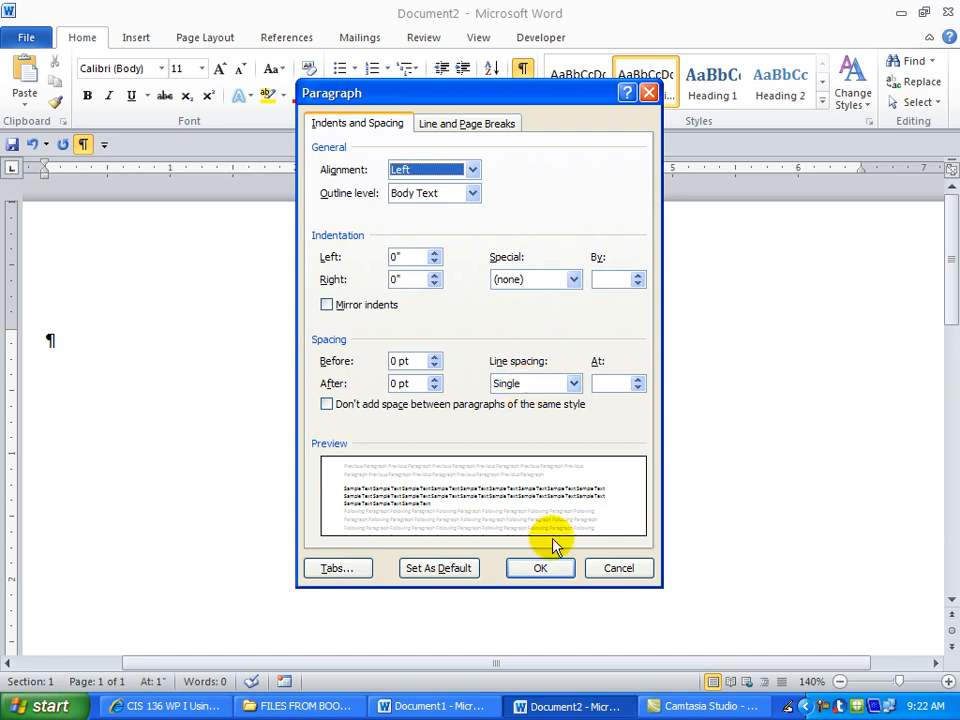
left_click(538, 568)
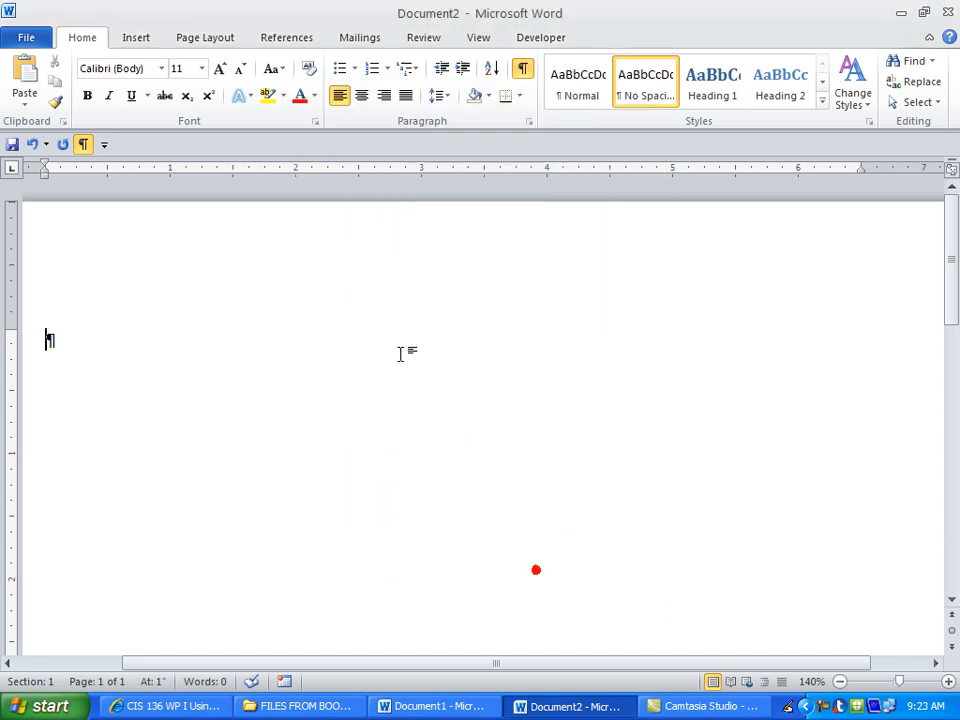
left_click(162, 68)
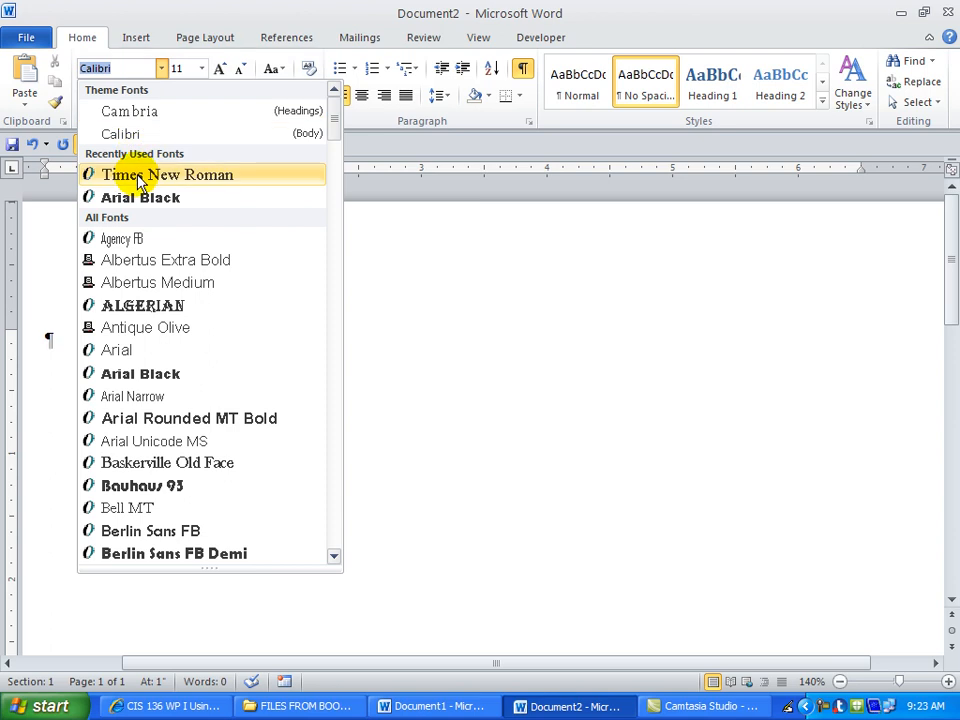
left_click(104, 174)
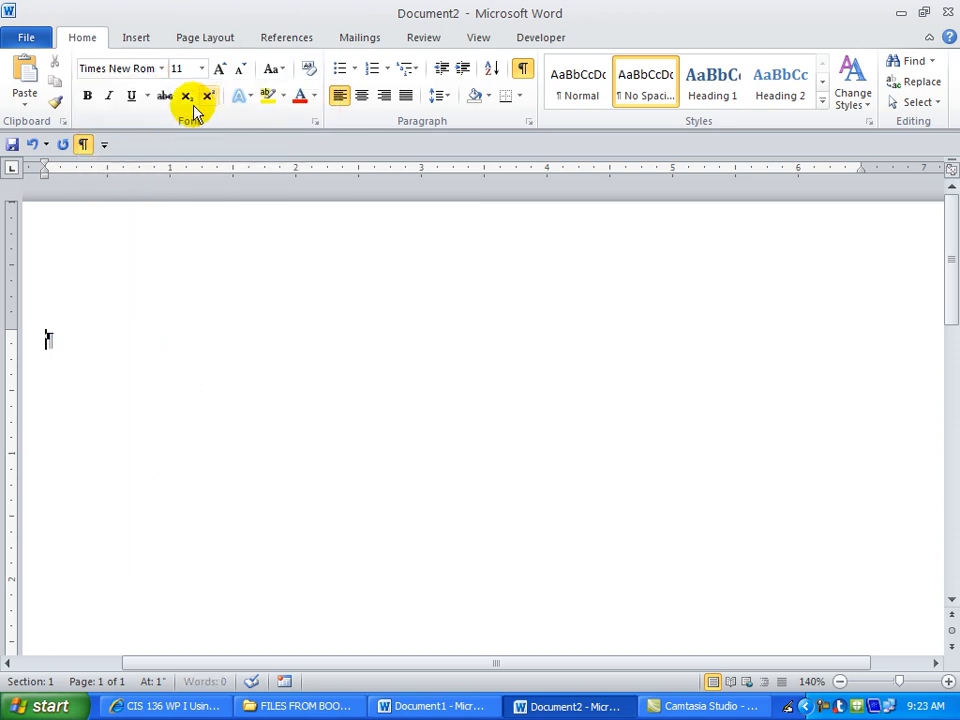
left_click(201, 68)
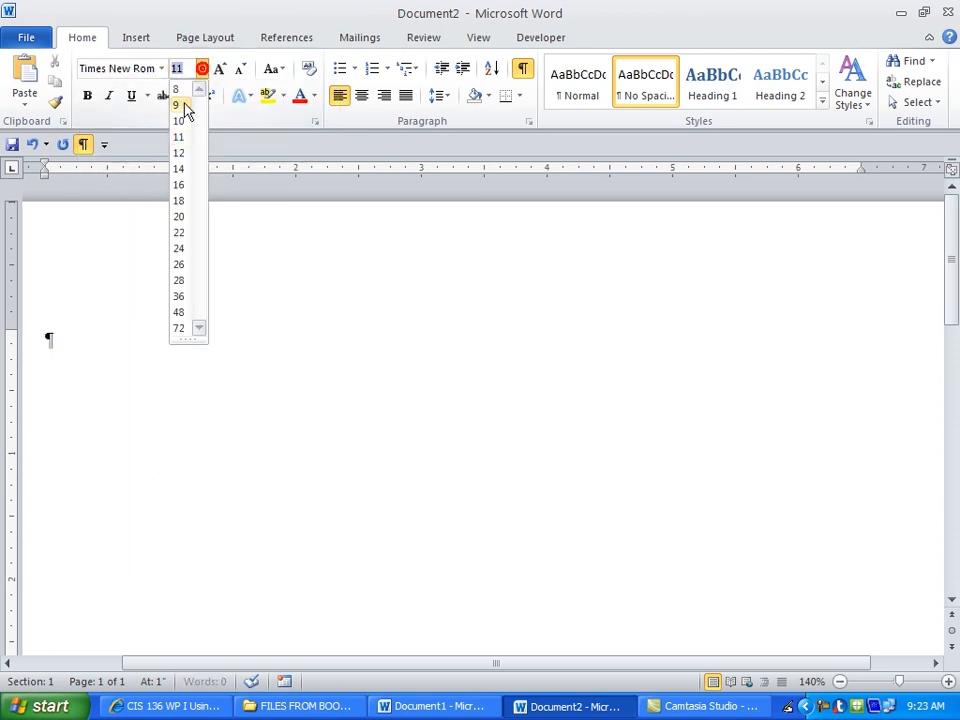
left_click(180, 153)
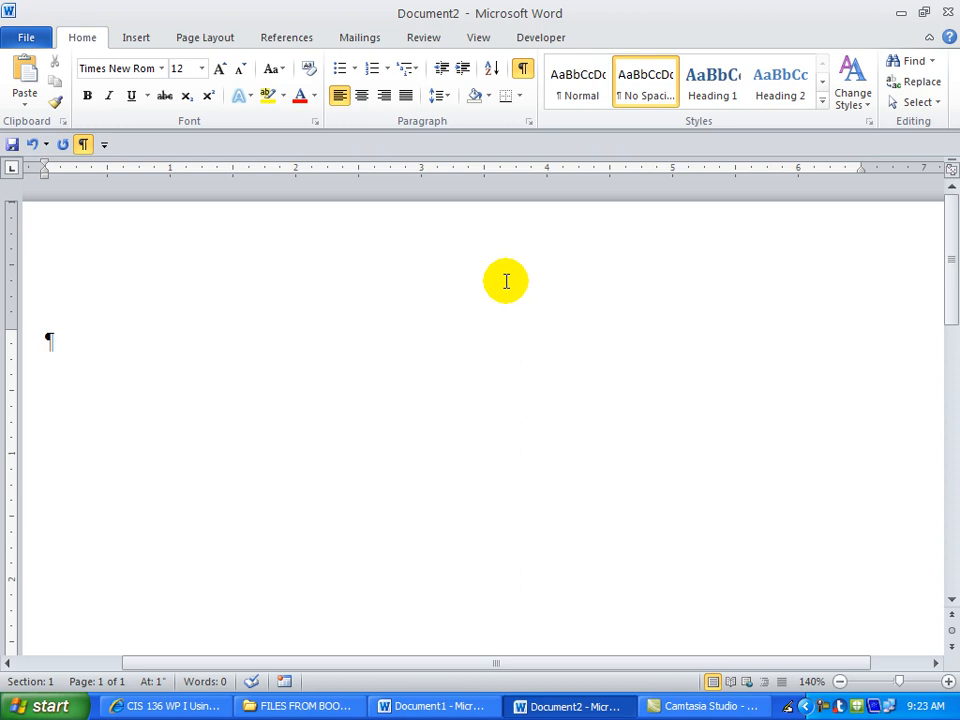
Type the recipient's name, street and city lines, a blank line, then the salutation with a colon.
type("M")
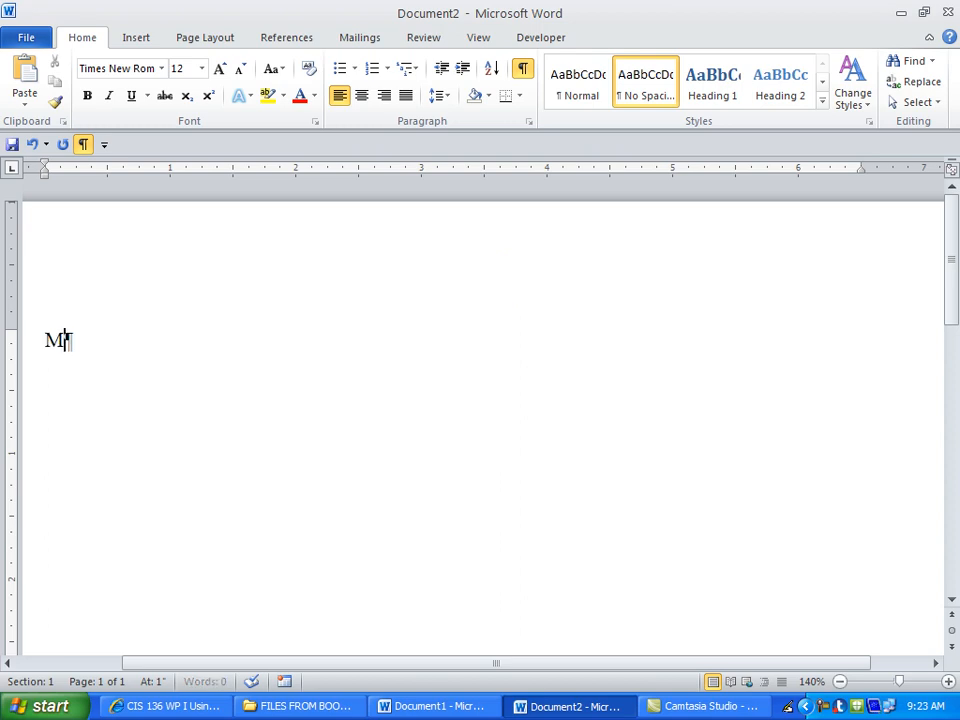
type("r. John Jones")
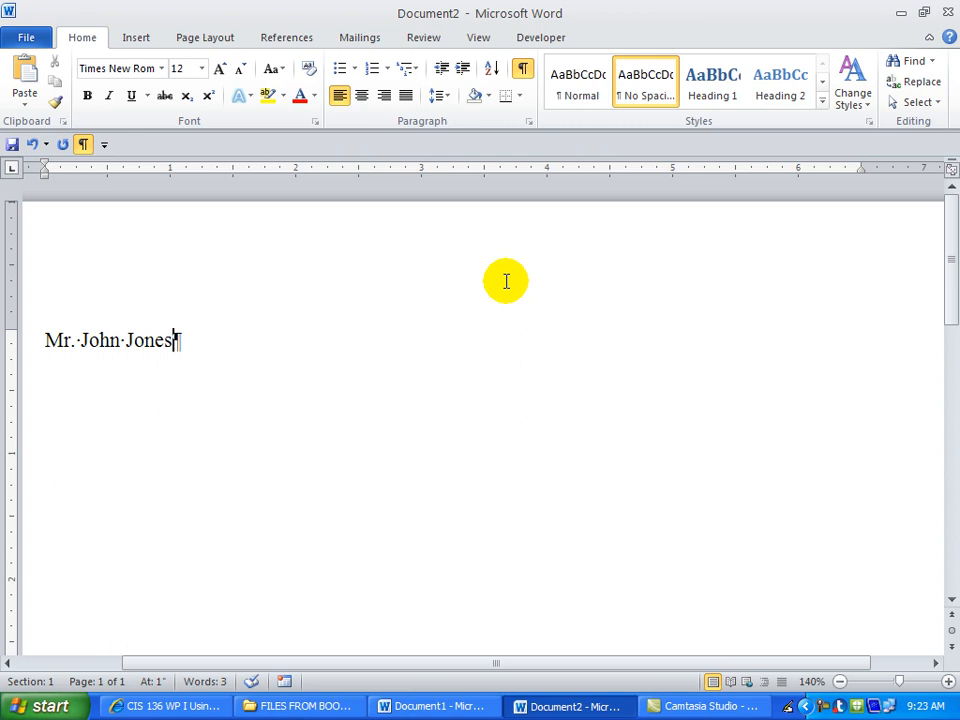
key("Return")
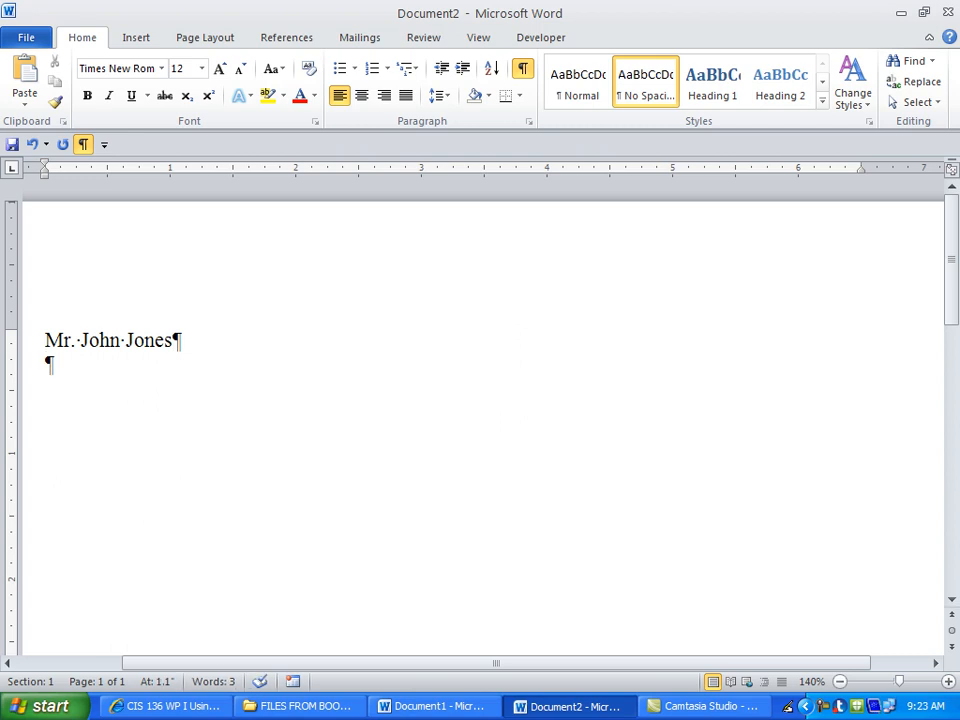
type("123 ")
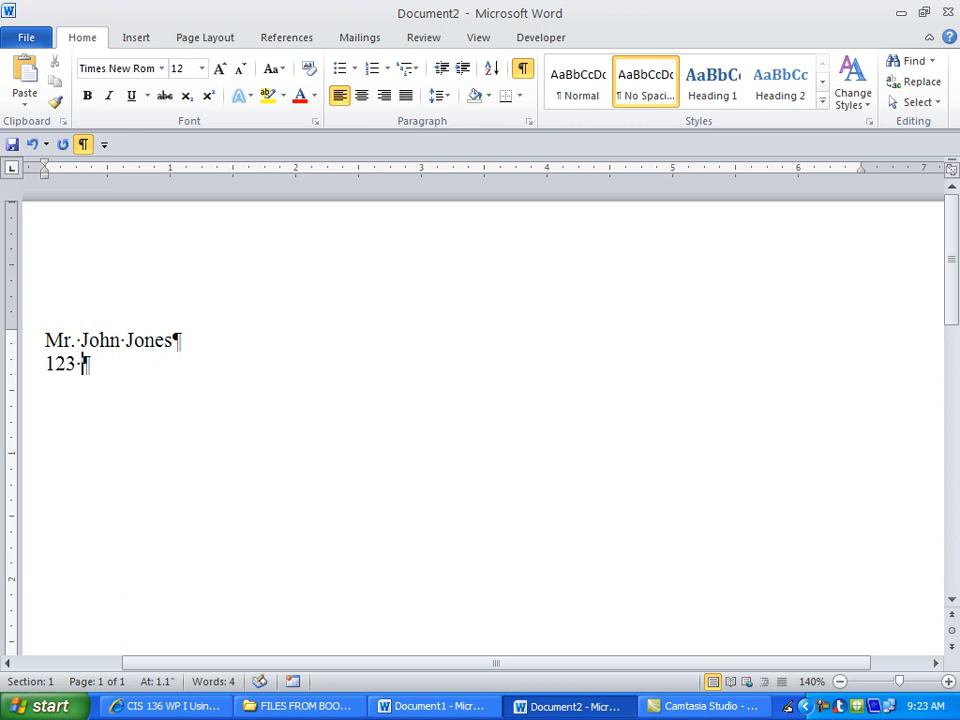
type("Lively Street")
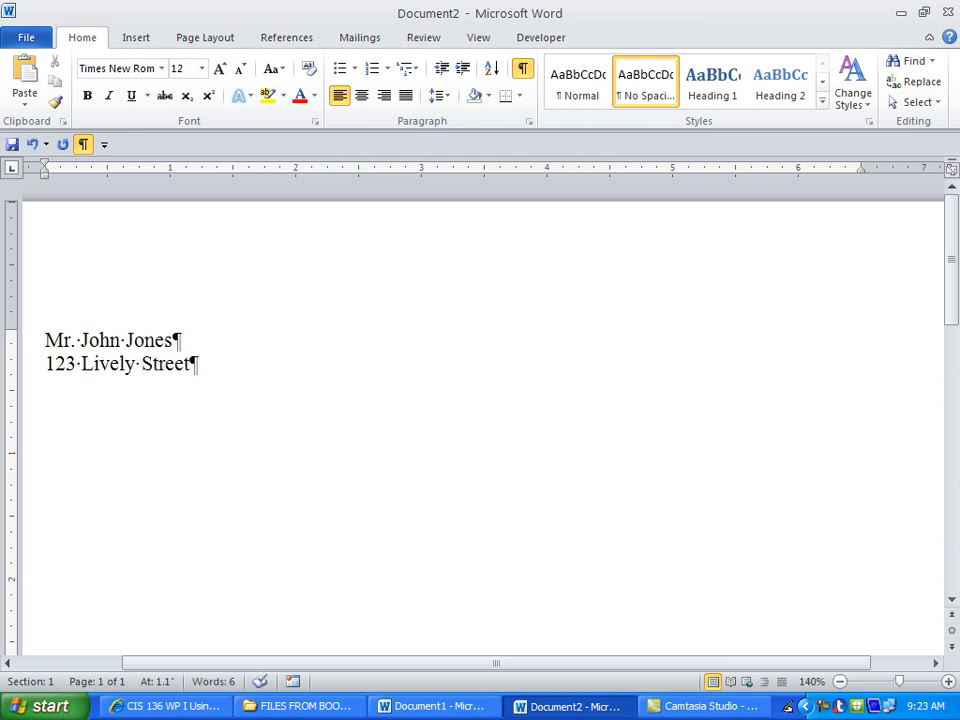
key("Return")
type("Ol")
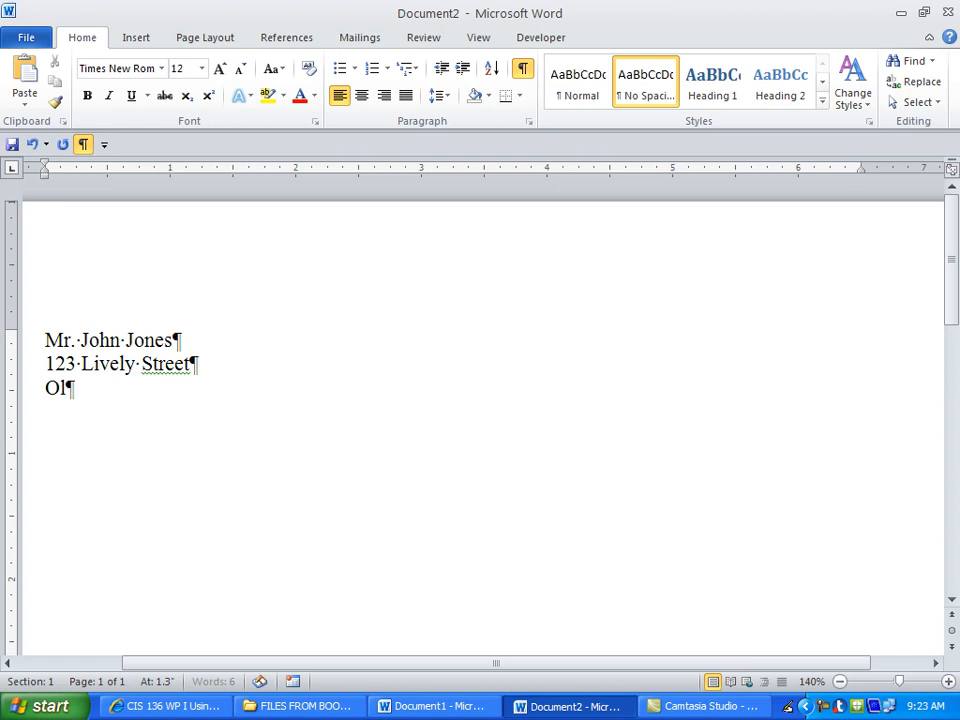
type("ympia, WA 98512")
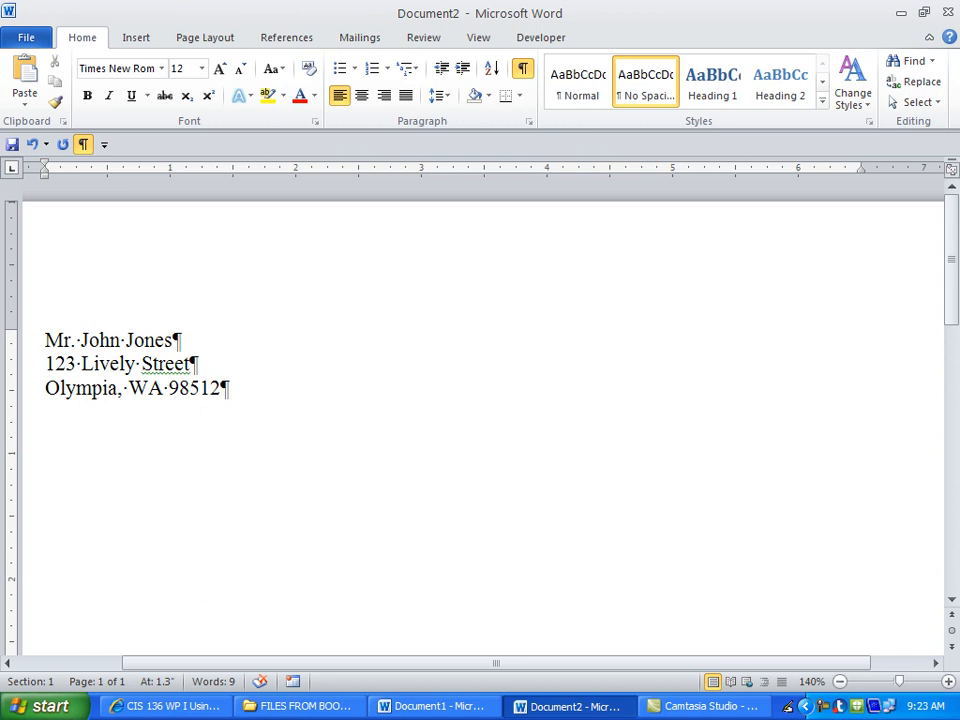
key("Return")
key("Return")
type("Dear ")
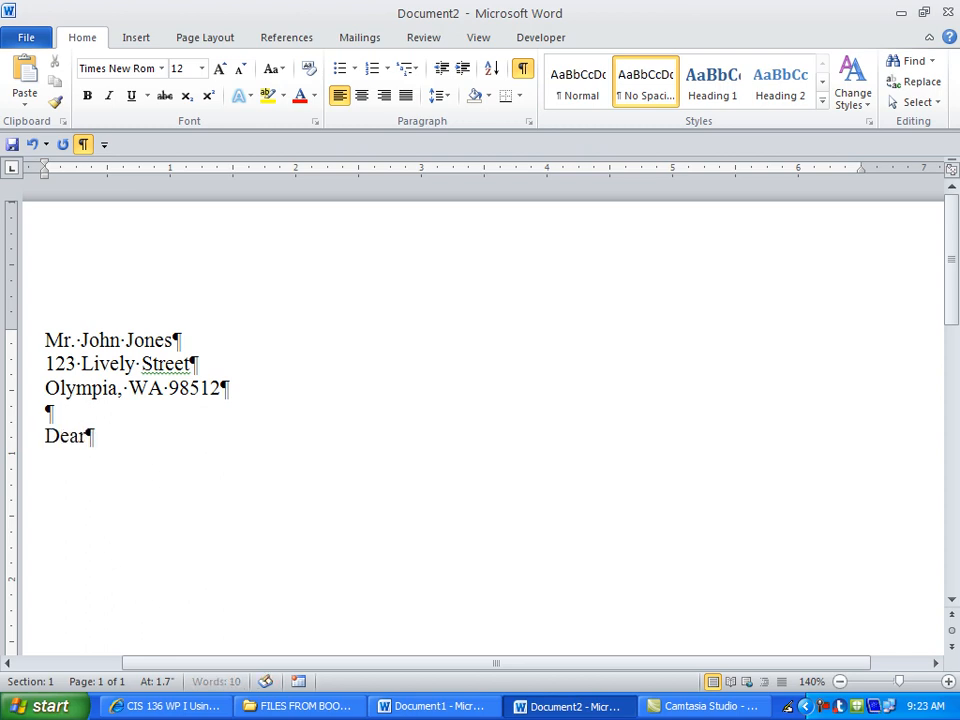
type("Mr. ")
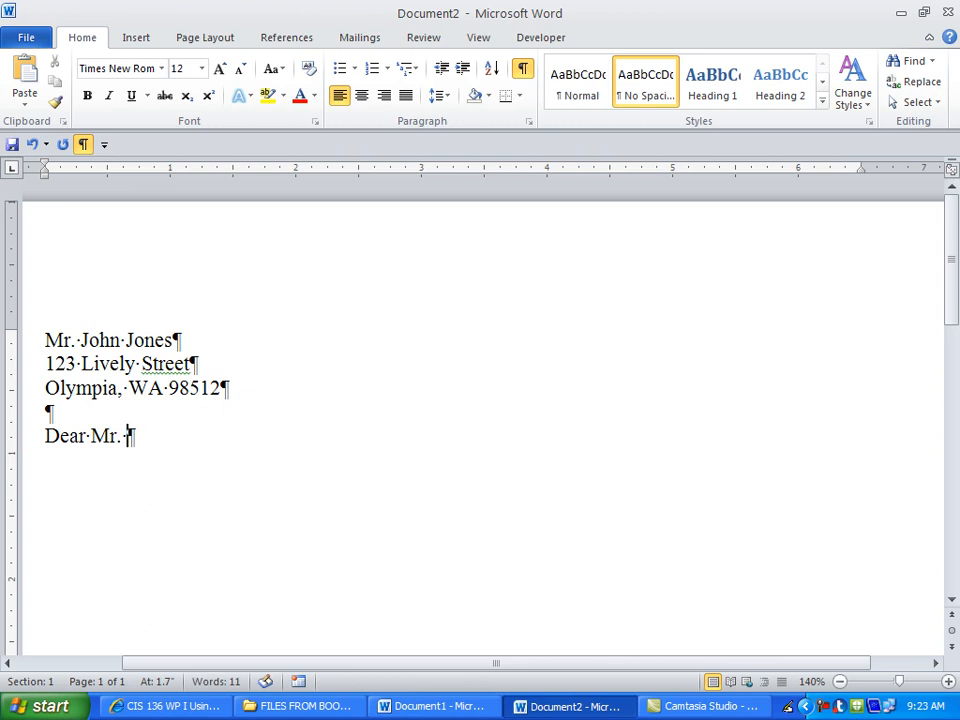
type("Jones:")
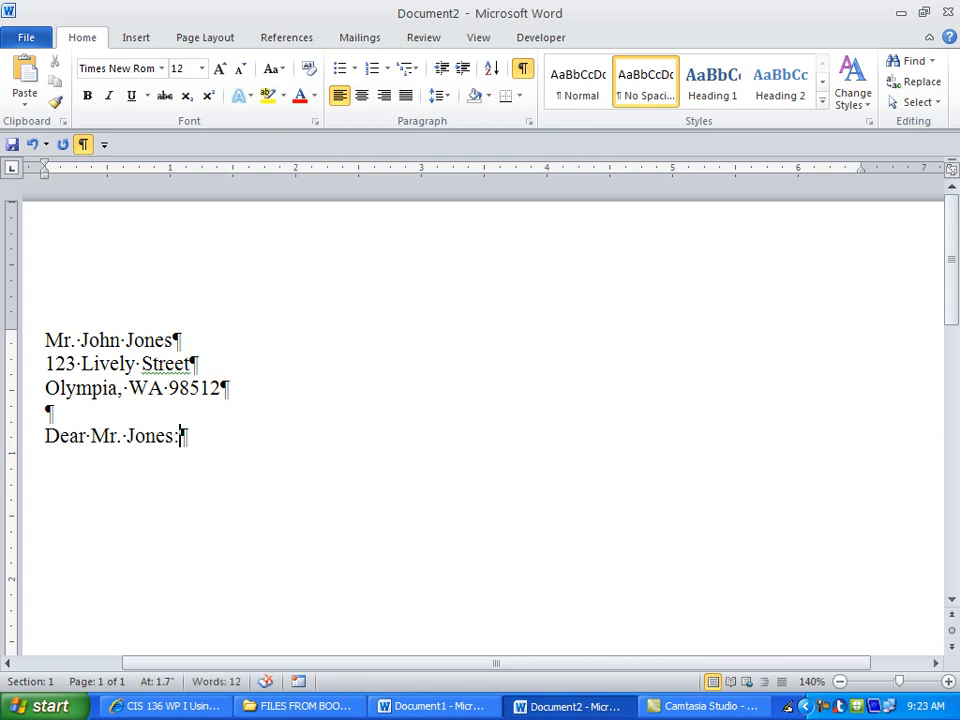
key("Return")
key("Return")
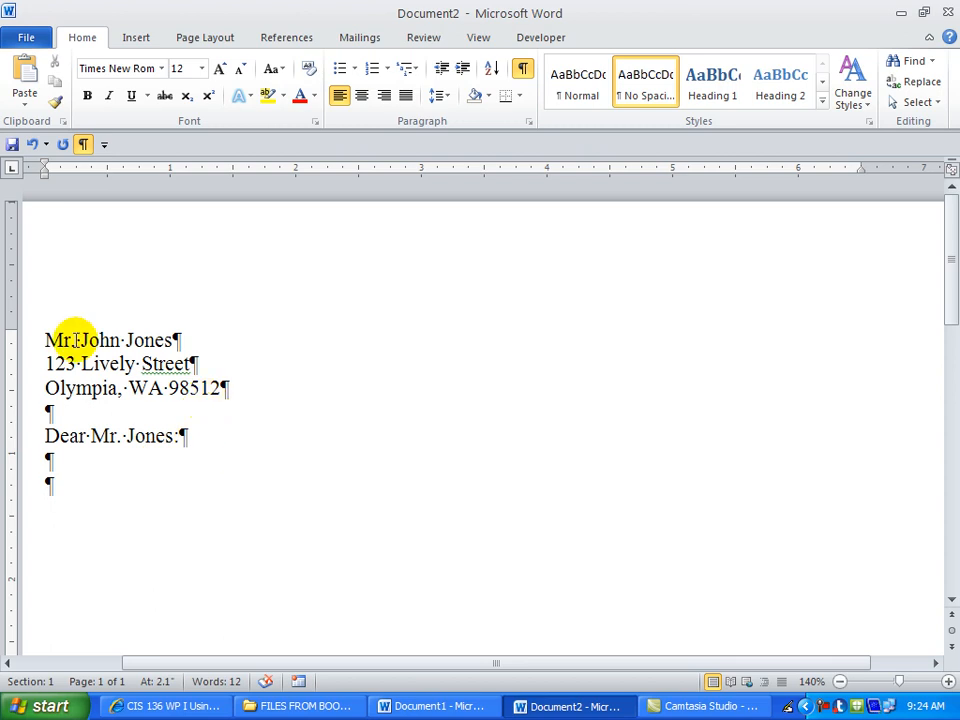
Hide formatting marks and add 'This is my first paragraph.', 'Sincerely yours,' and the sender's name.
left_click(522, 68)
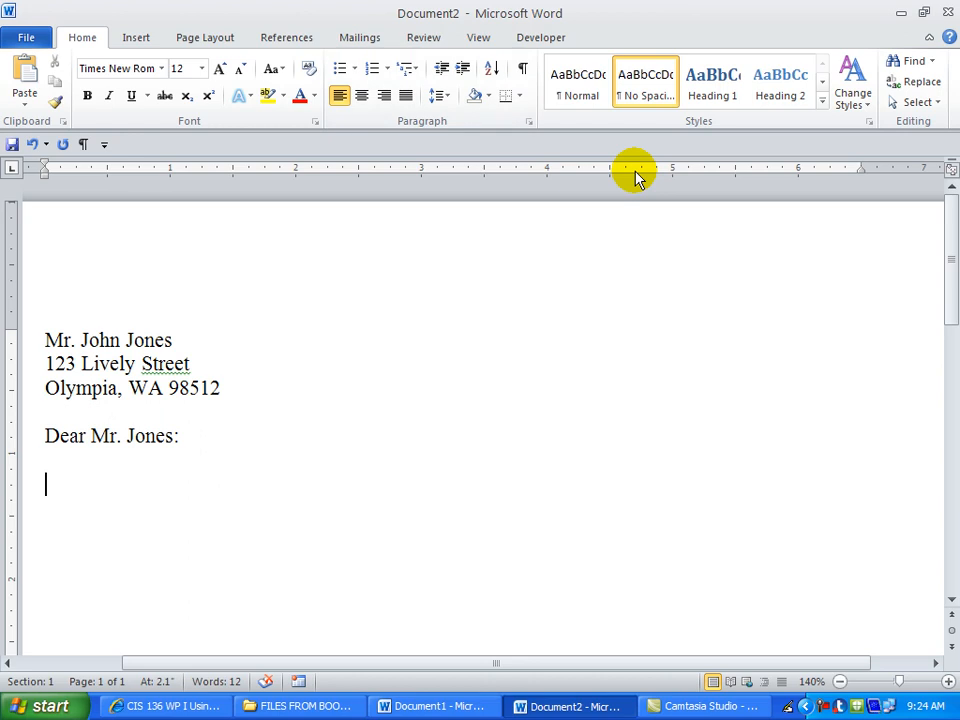
type("This is")
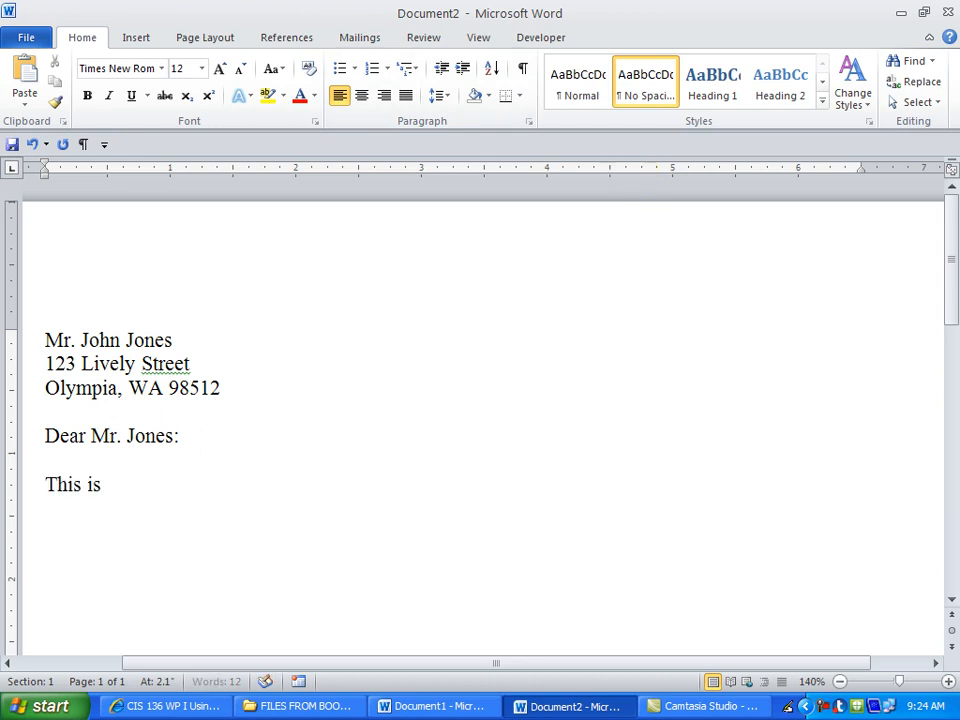
type(" my first par")
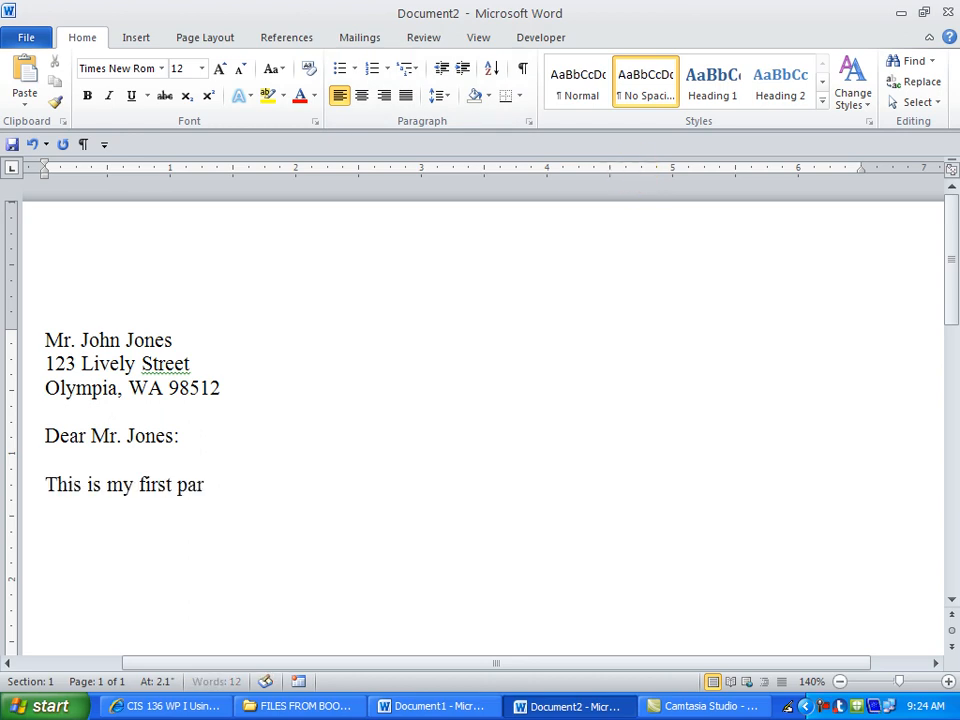
type("agraph.")
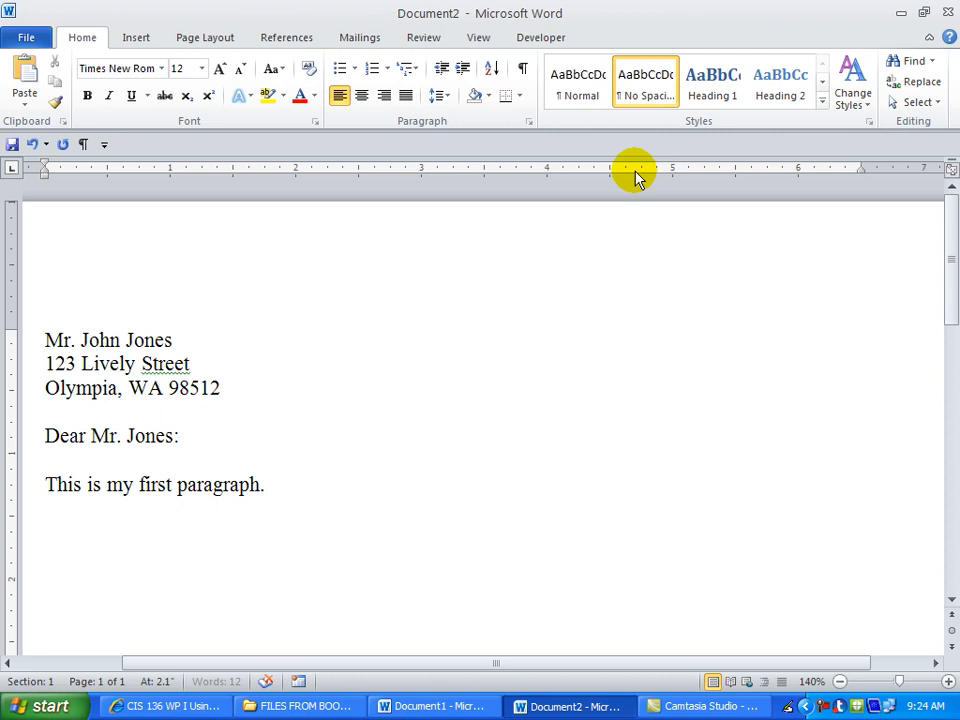
key("Return")
key("Return")
type("Sincerely")
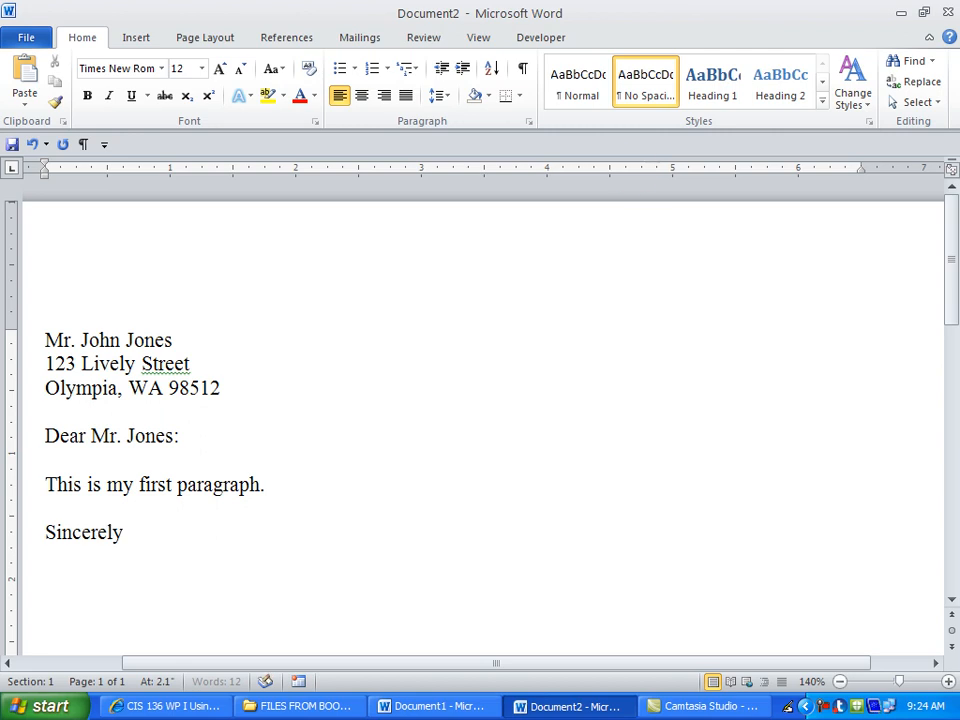
type(" yours,")
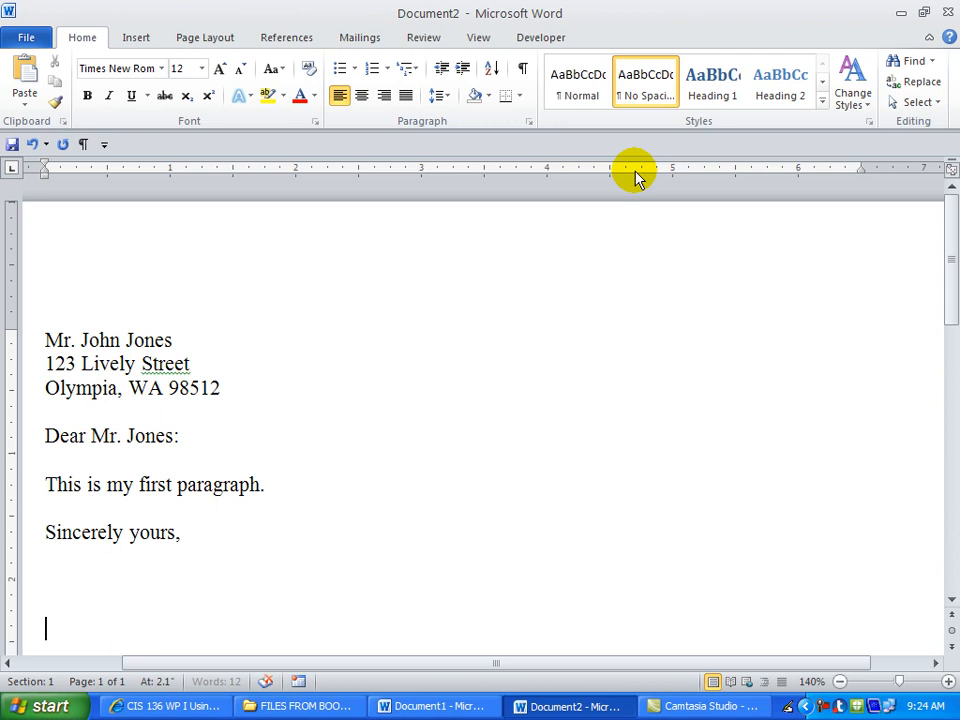
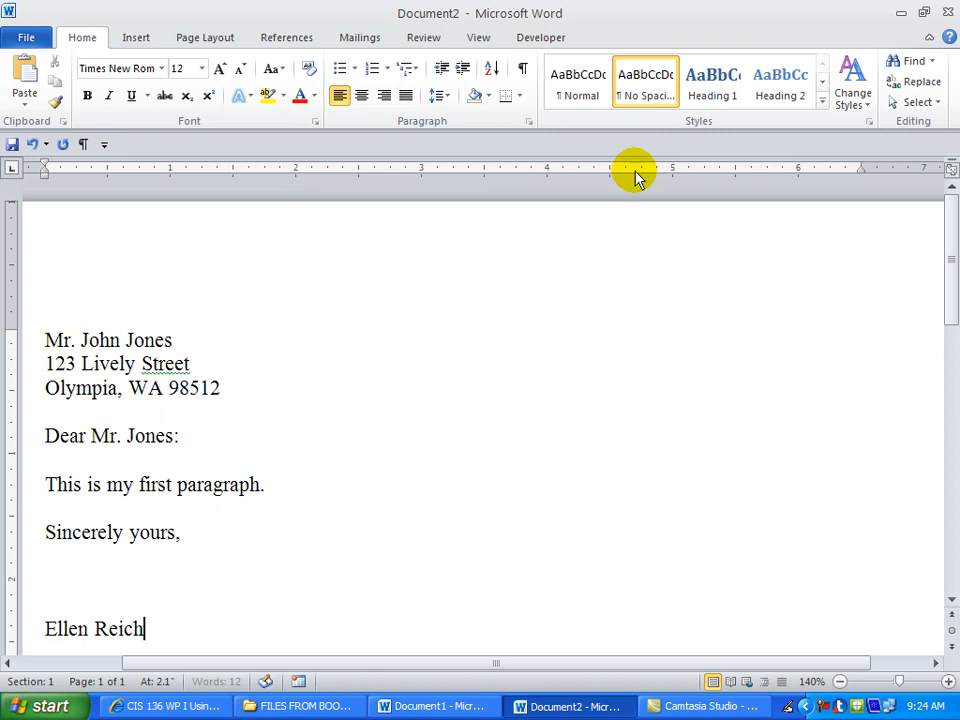
Zoom the letter in to 170% and scroll back up to its top.
left_click(948, 683)
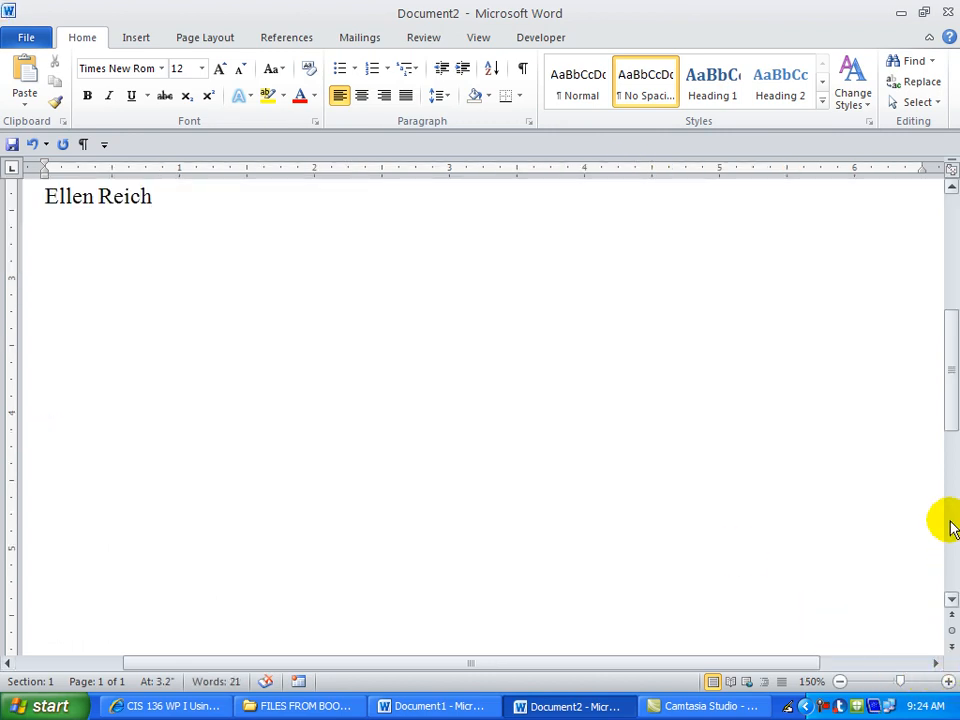
left_click_drag(951, 384, 945, 270)
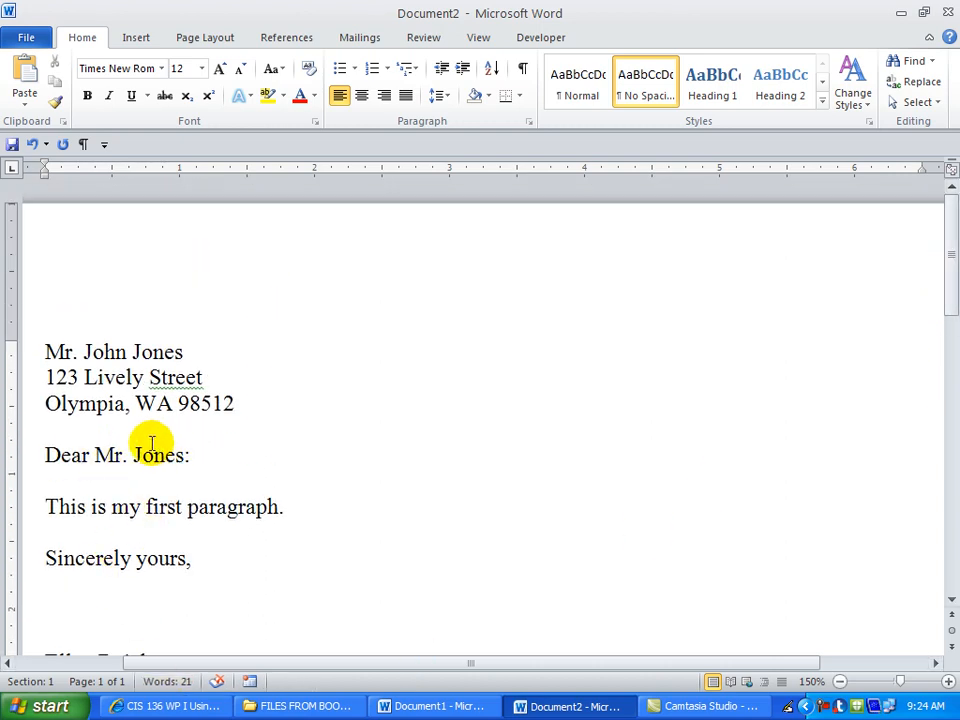
left_click(948, 683)
left_click(948, 683)
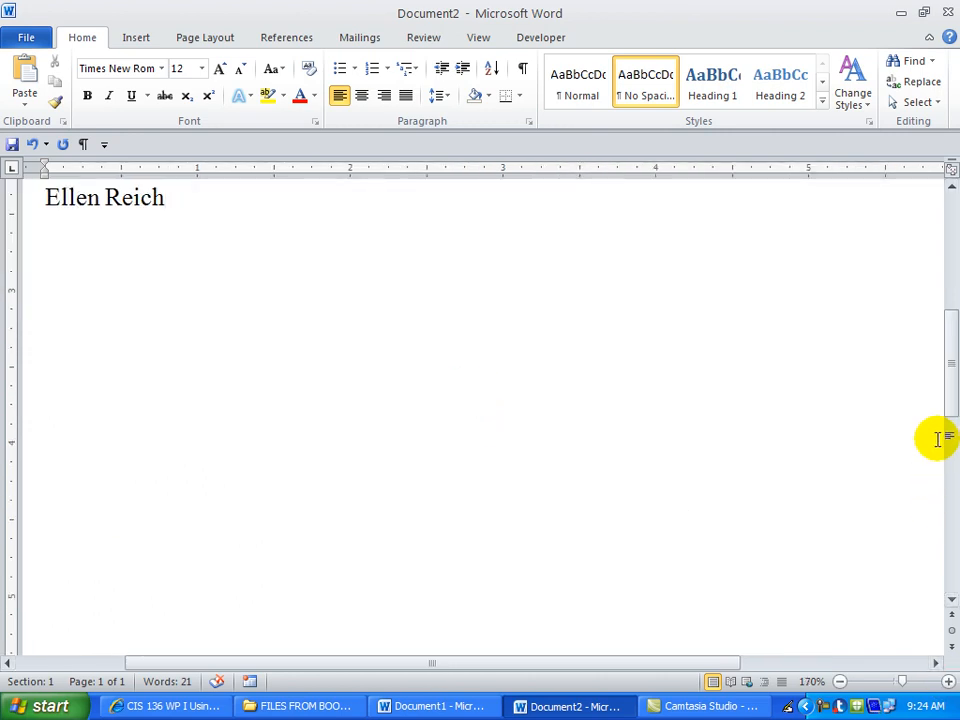
left_click_drag(950, 408, 948, 322)
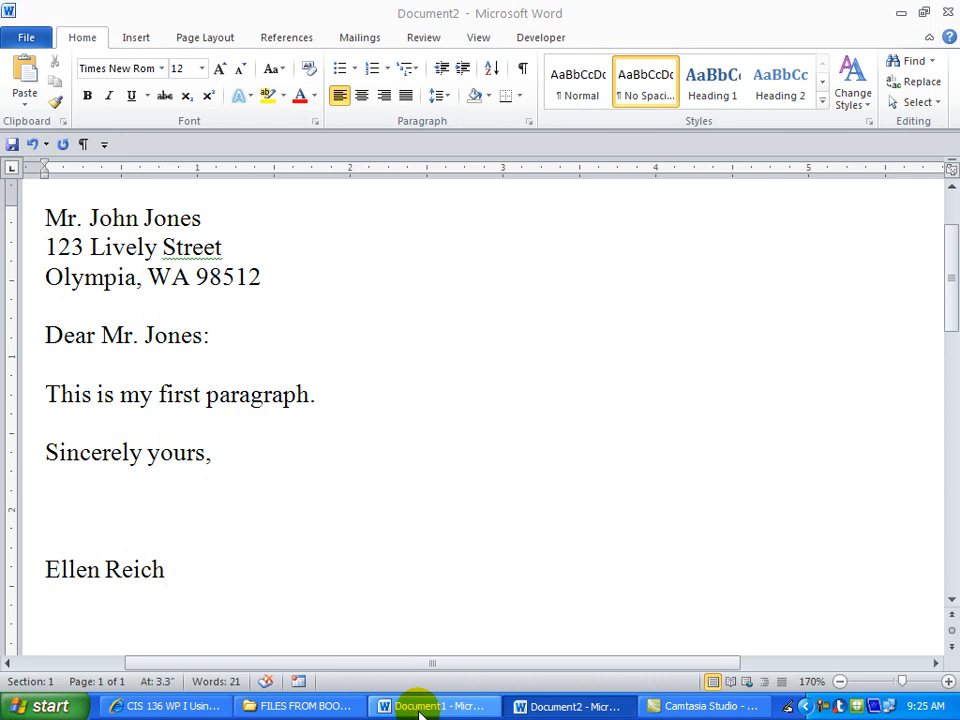
left_click(425, 707)
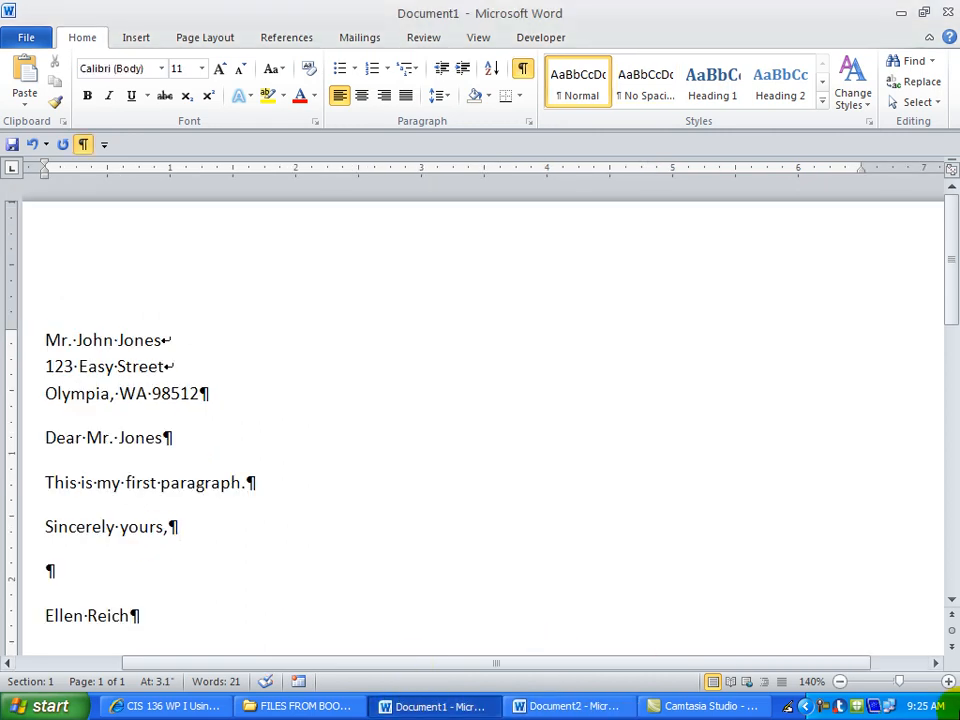
left_click(950, 688)
left_click(950, 688)
left_click_drag(945, 405, 946, 283)
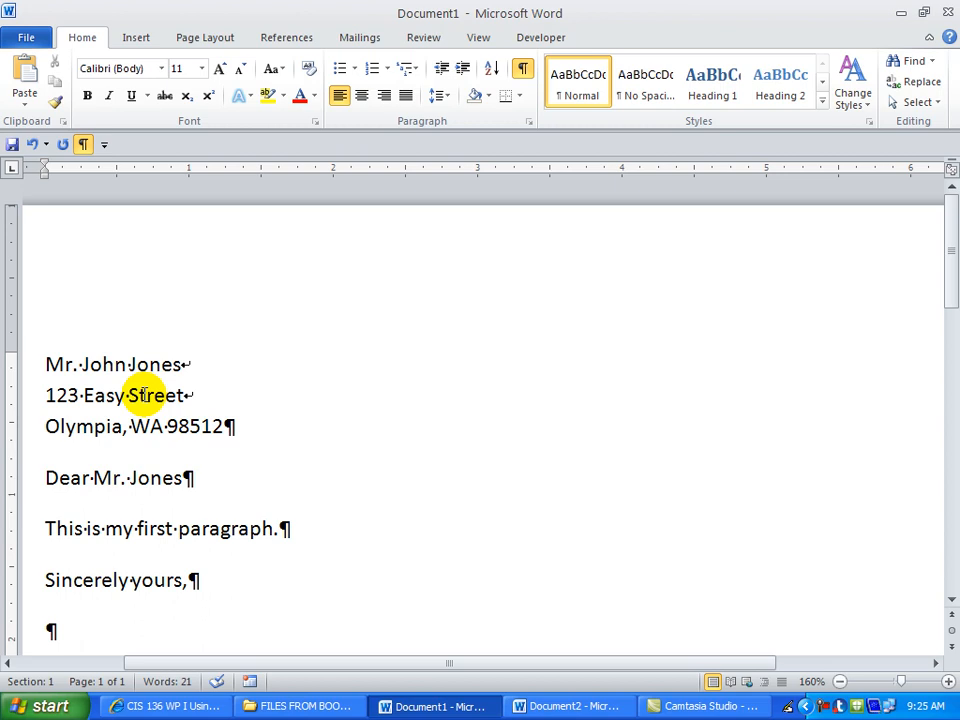
left_click(527, 708)
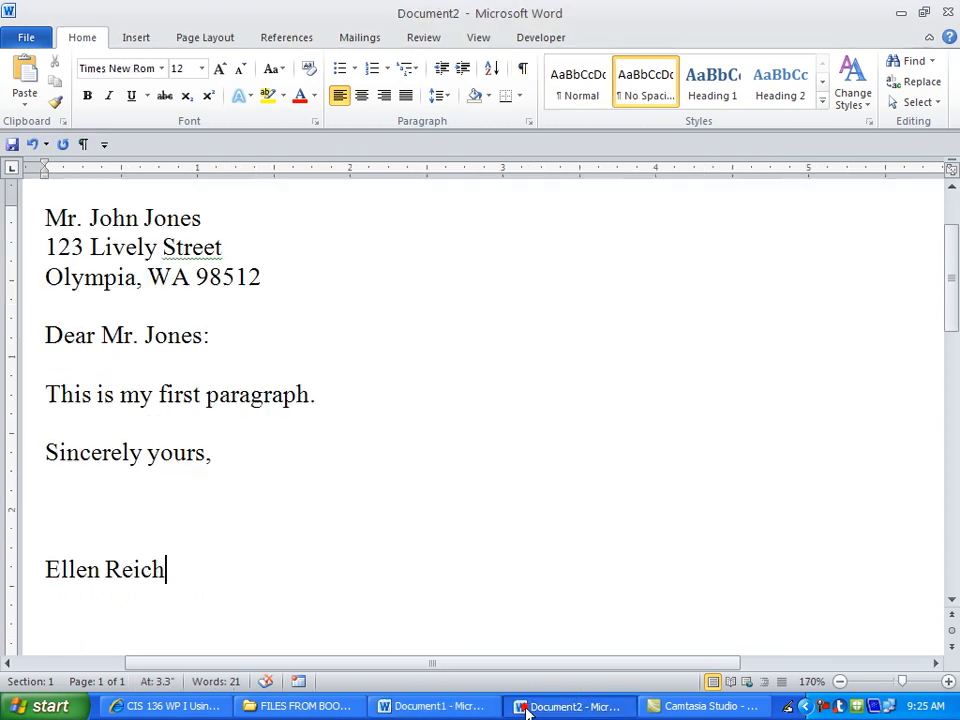